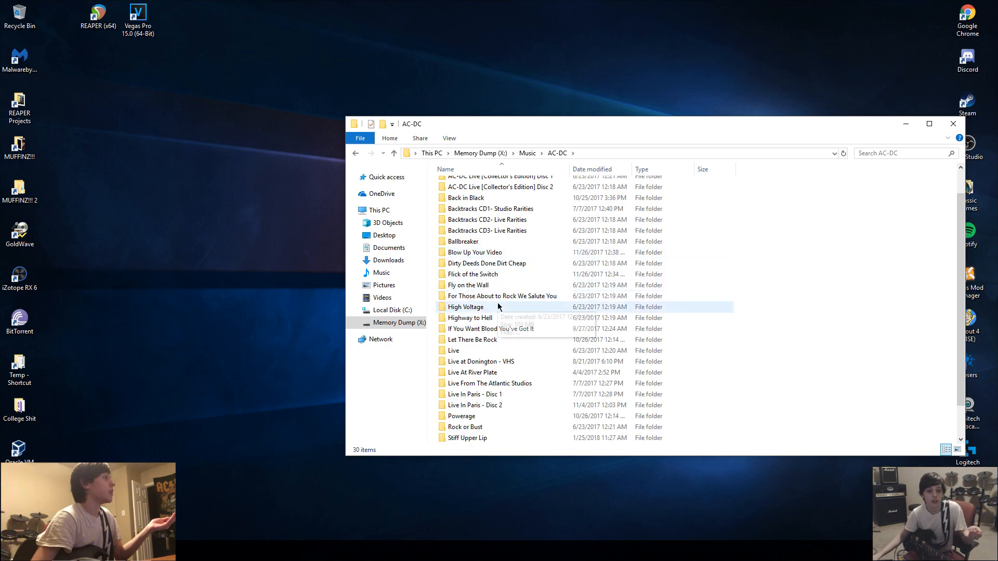
Open the Highway to Hell album folder, load the track 01 Highway to Hell into GoldWave, and reposition its window.
scroll(491, 287, "down", 1)
double_click(493, 287)
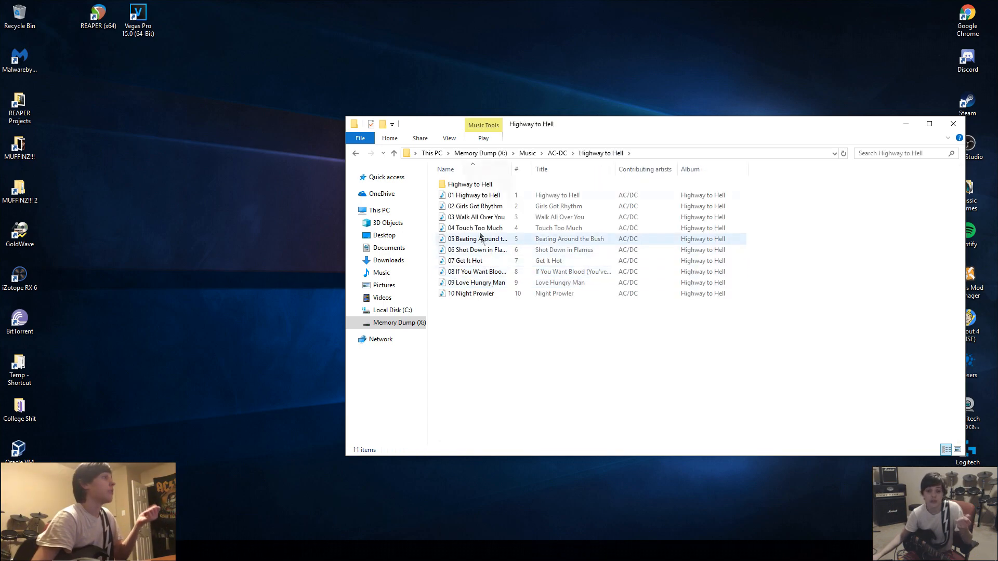
left_click(470, 196)
left_click_drag(479, 196, 31, 231)
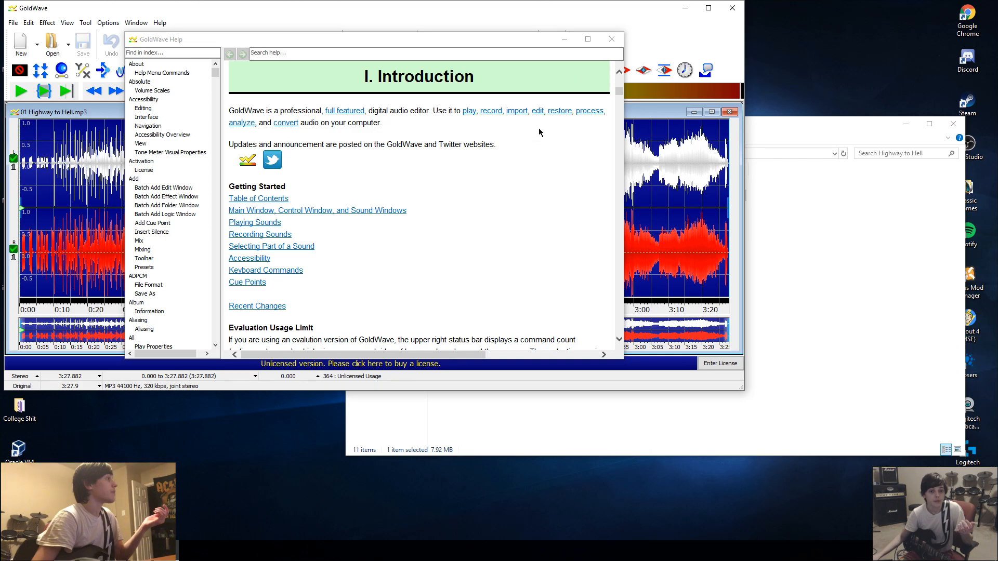
left_click(430, 11)
left_click_drag(430, 10, 541, 78)
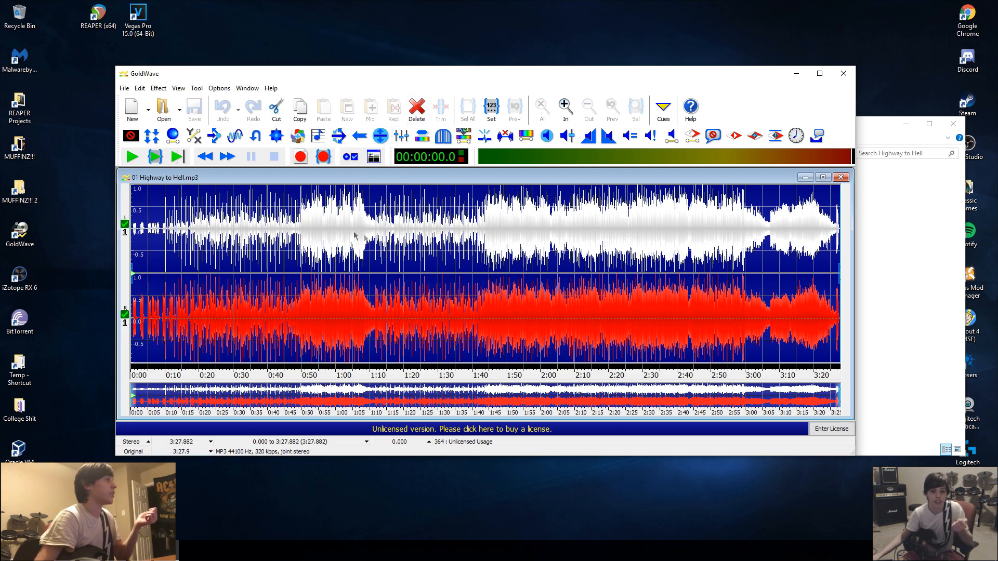
Start the Stereo Center effect on the track and load the Reduce sides preset.
left_click(325, 232)
left_click(159, 89)
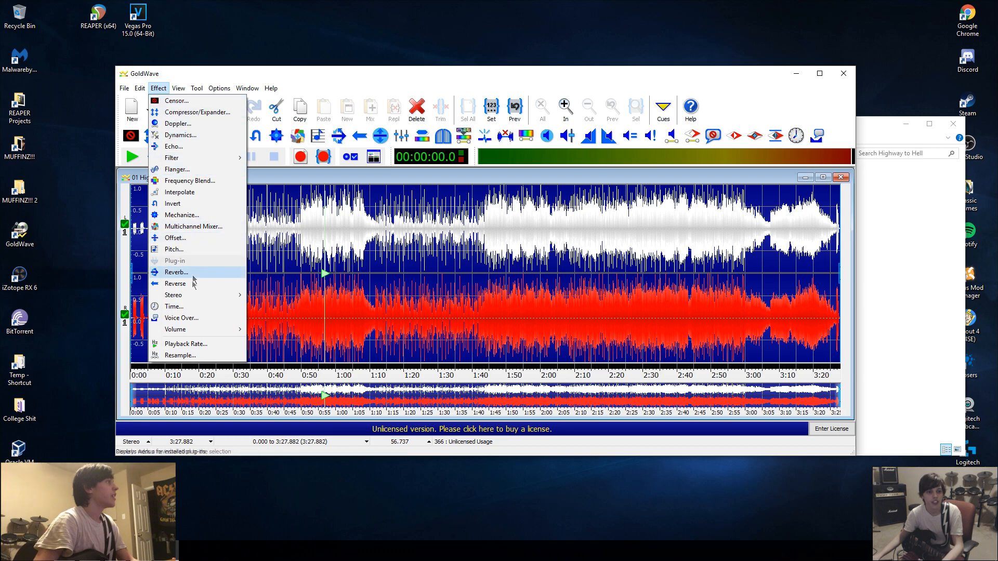
mouse_move(195, 295)
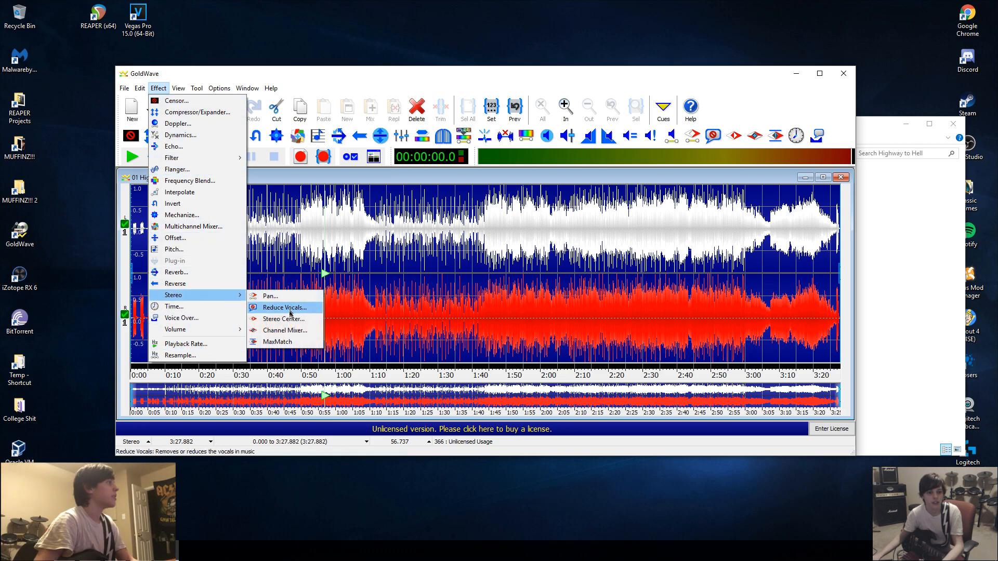
left_click(286, 319)
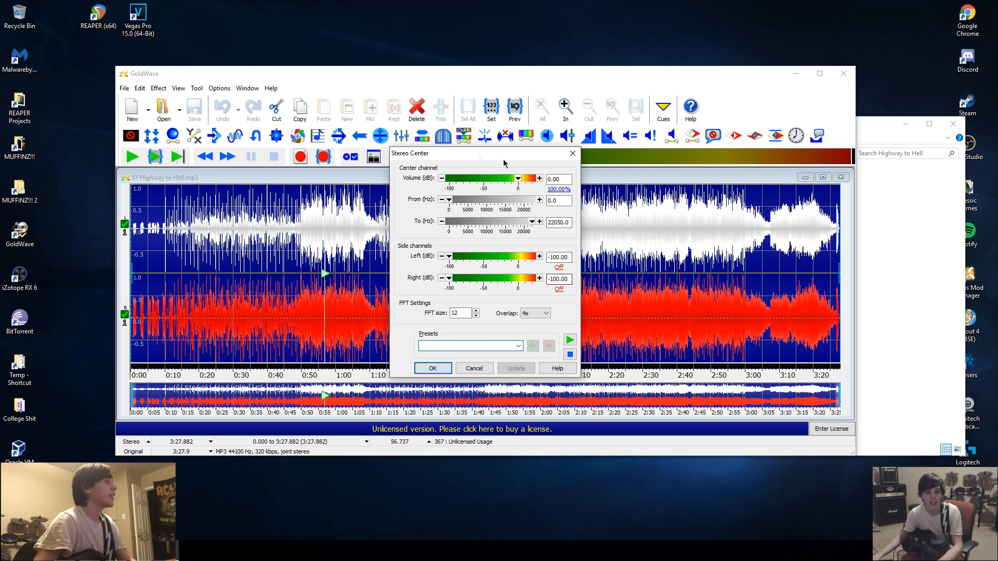
left_click(518, 346)
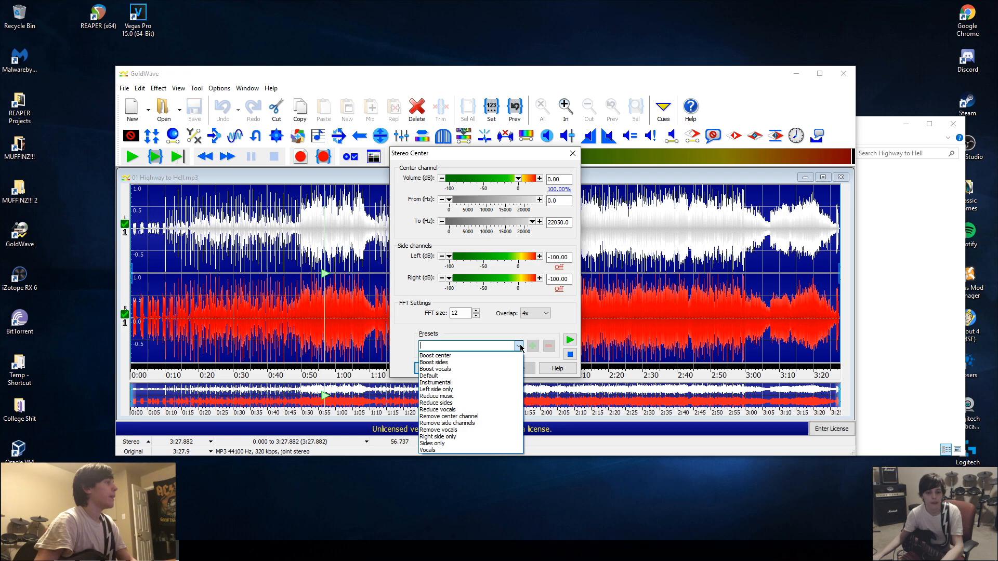
left_click(472, 424)
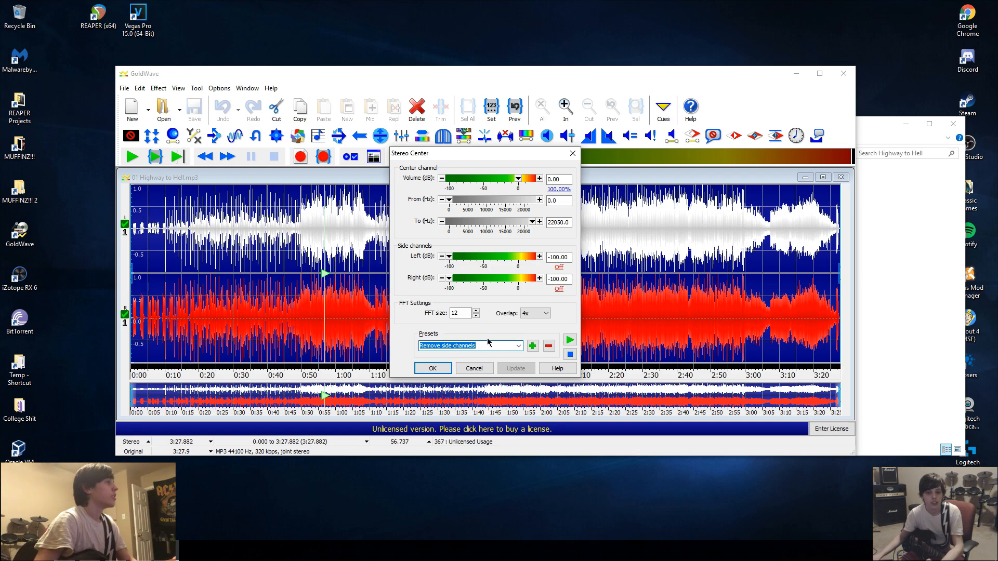
left_click(519, 346)
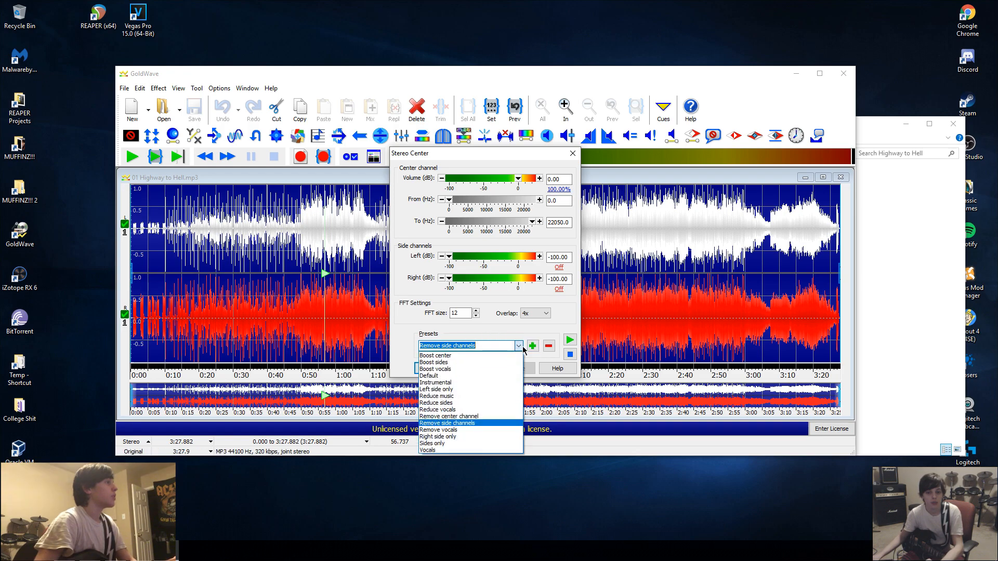
left_click(468, 404)
Set both the left and right side channels to 25% (-12.04 dB).
left_click(559, 267)
left_click(624, 340)
left_click(559, 289)
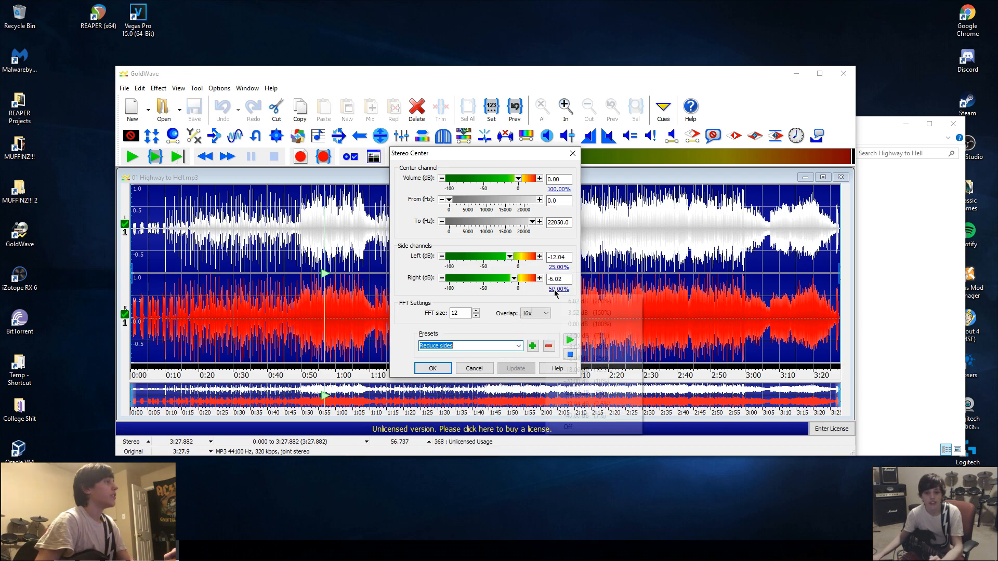
left_click(620, 359)
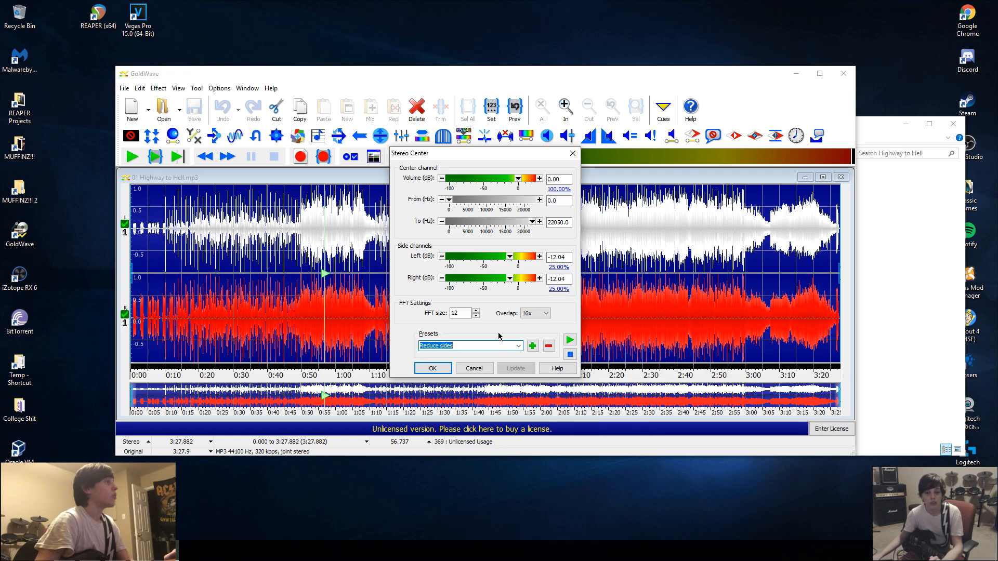
Apply the Stereo Center effect and play the track from about 46 seconds.
left_click(430, 369)
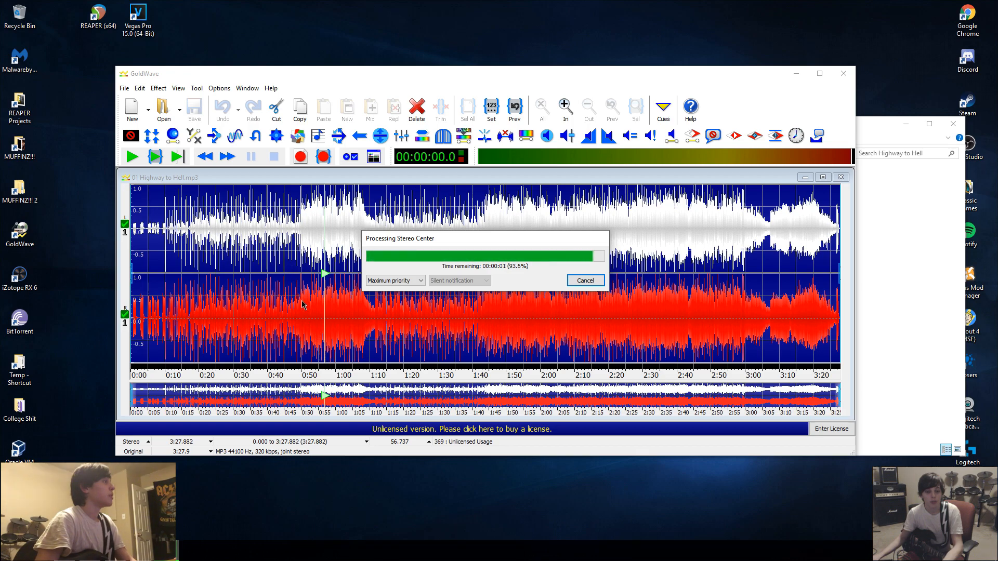
left_click(287, 310)
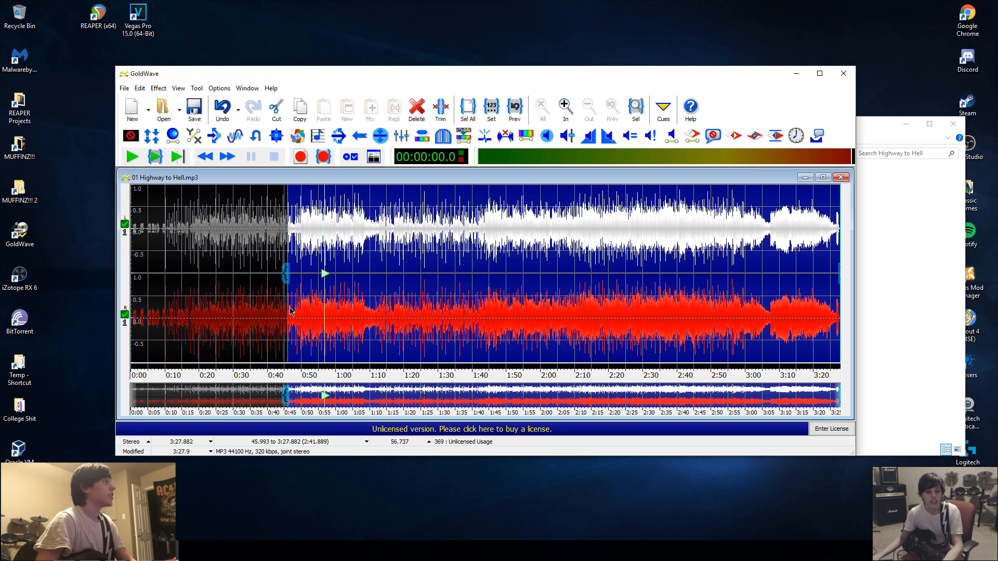
left_click(154, 158)
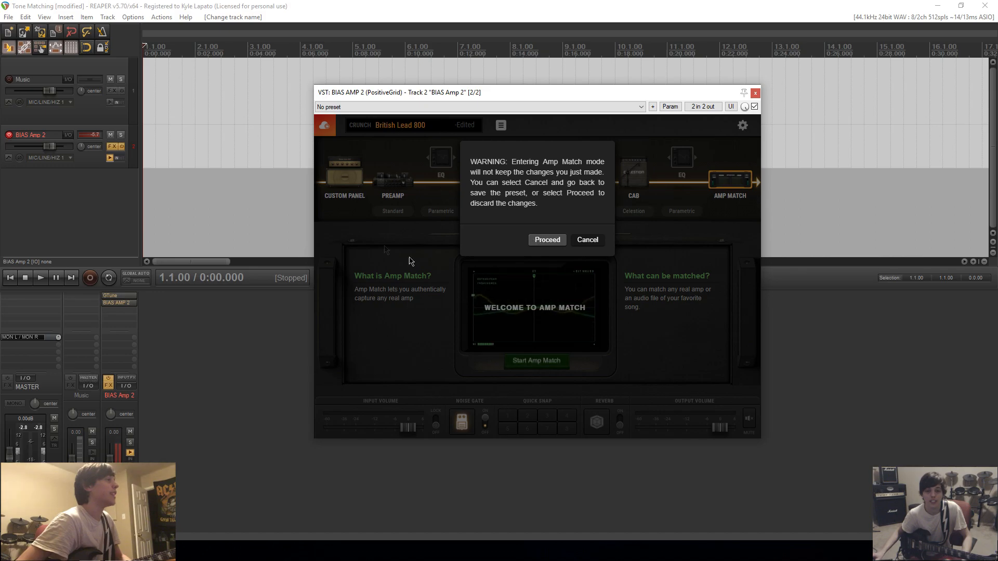
Enter Amp Match mode, discarding the preset changes, and choose a solo guitar track as the source.
left_click(548, 241)
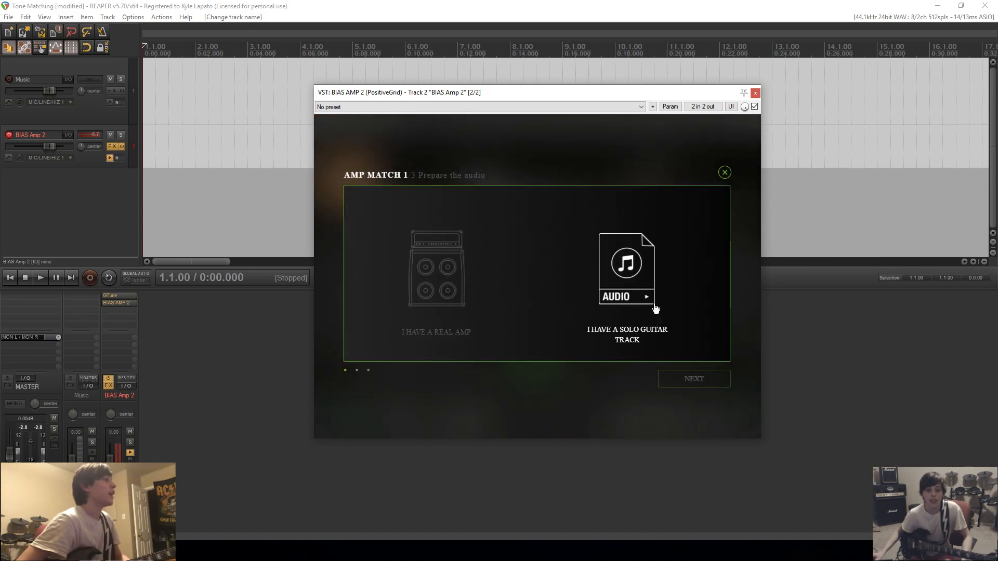
left_click(628, 290)
left_click(694, 380)
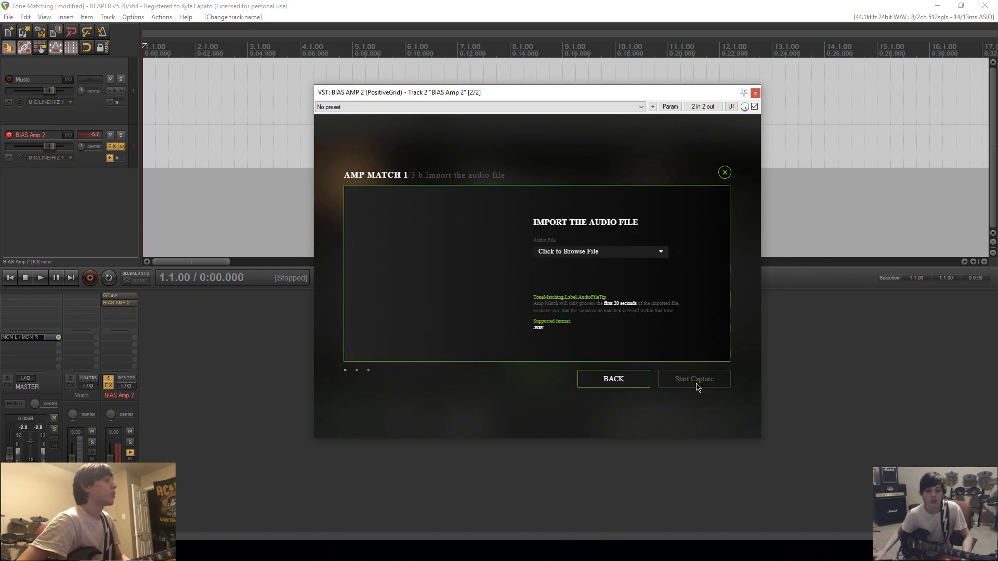
Import HTH Lead Match 1.wav from the MUFFINZ!!! Raws folder on the Memory Dump drive as the match audio.
left_click(568, 251)
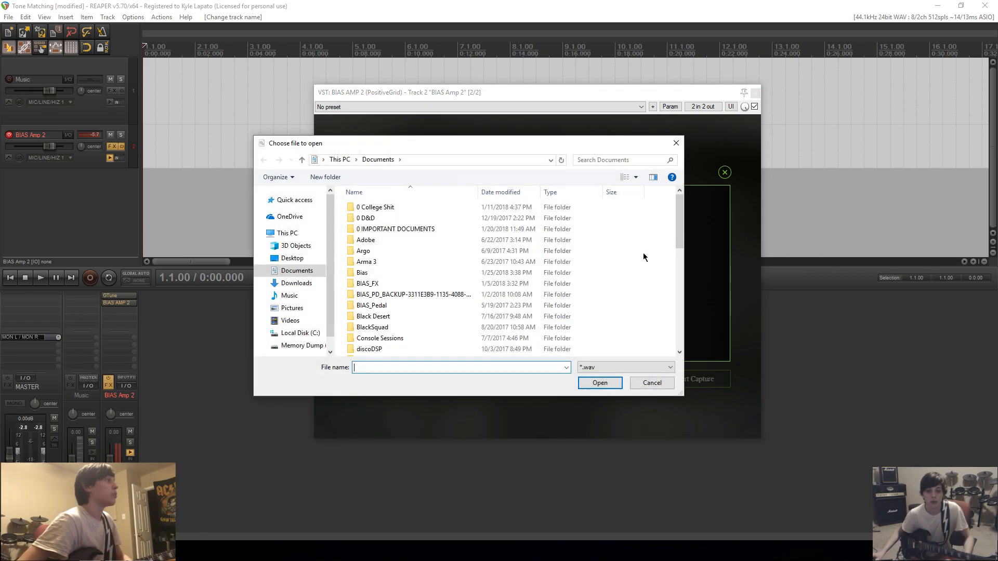
left_click(303, 346)
double_click(372, 239)
double_click(374, 262)
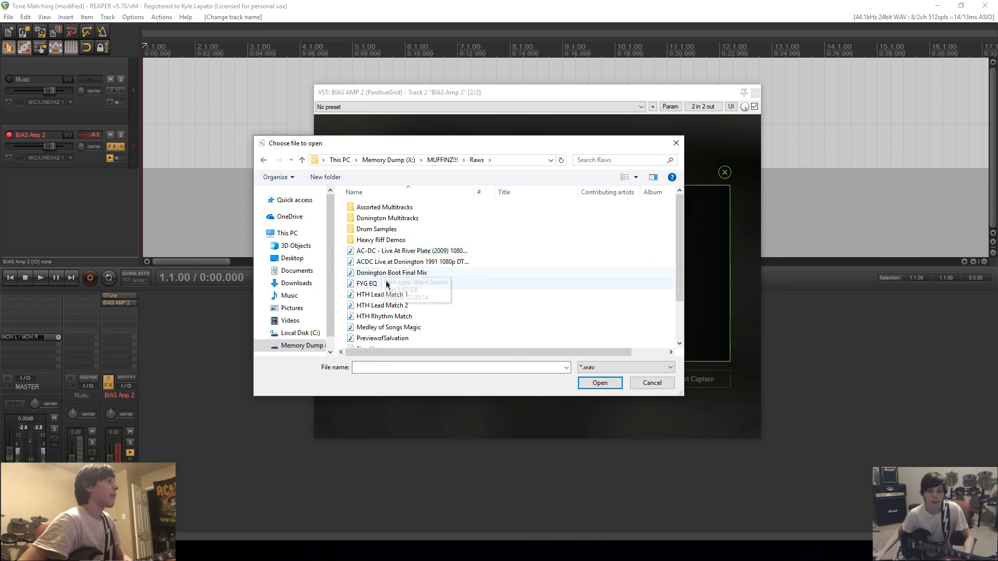
left_click(405, 295)
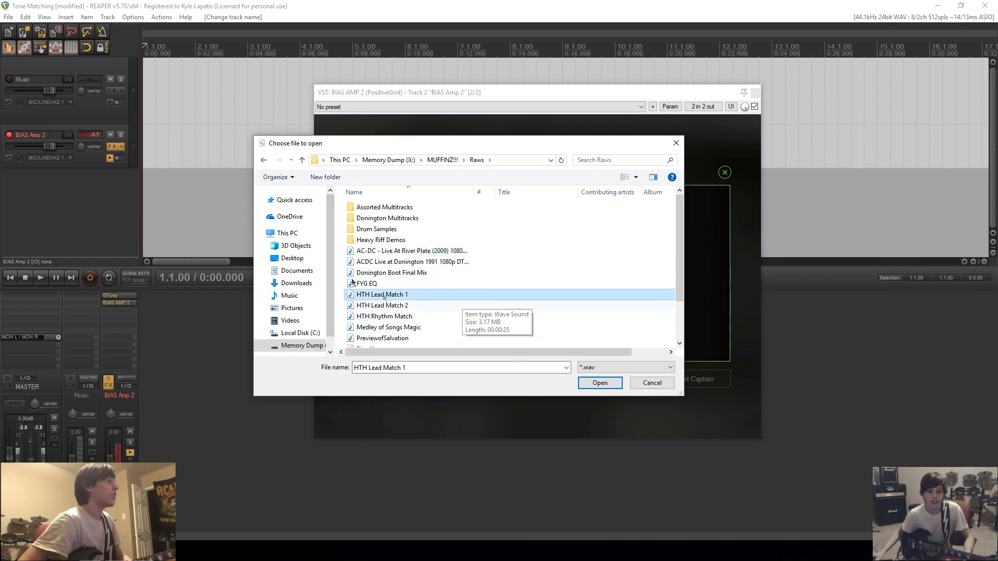
left_click(597, 382)
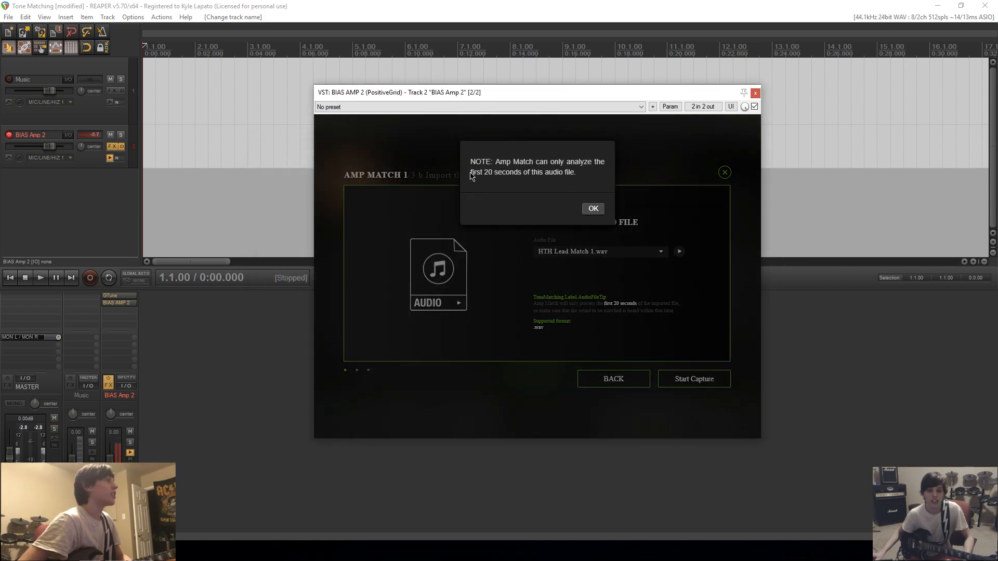
left_click(594, 208)
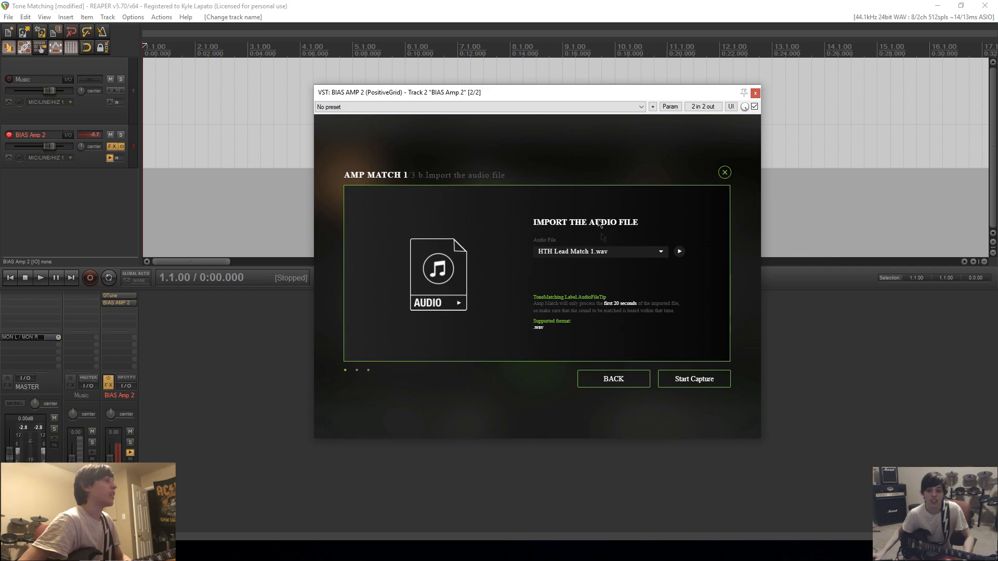
Capture the imported audio file, and capture the connected guitar with the Crunch amp type.
left_click(705, 380)
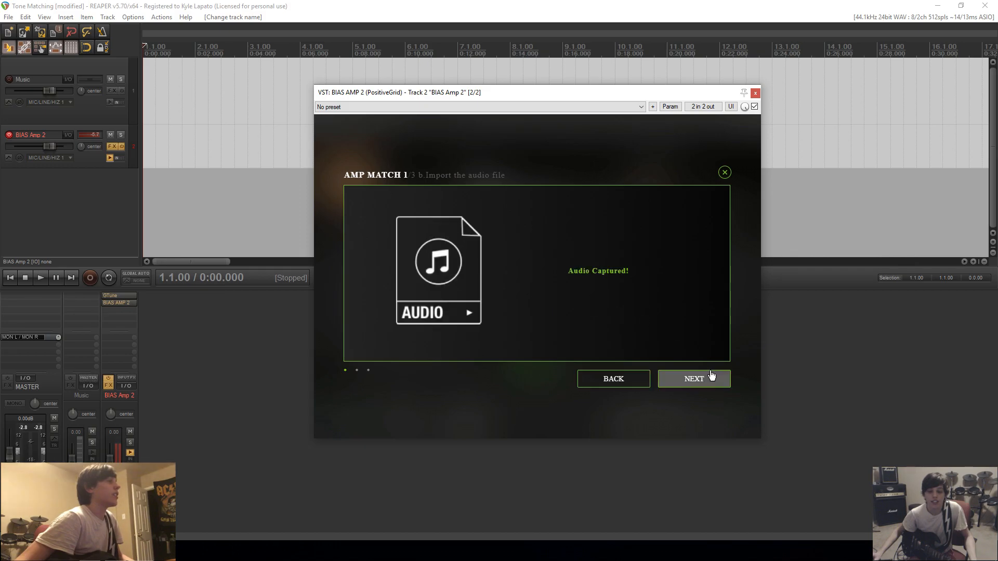
left_click(711, 375)
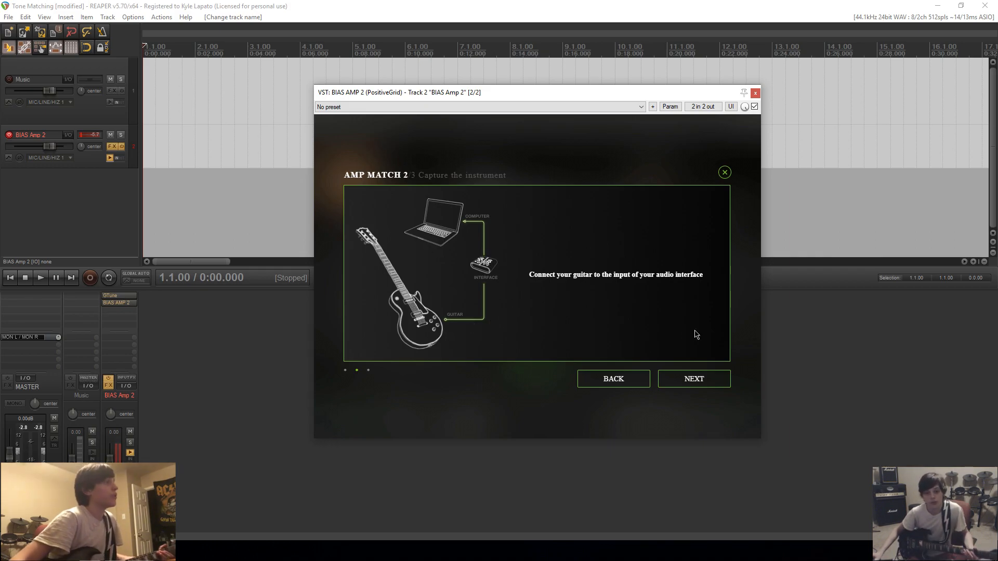
left_click(702, 381)
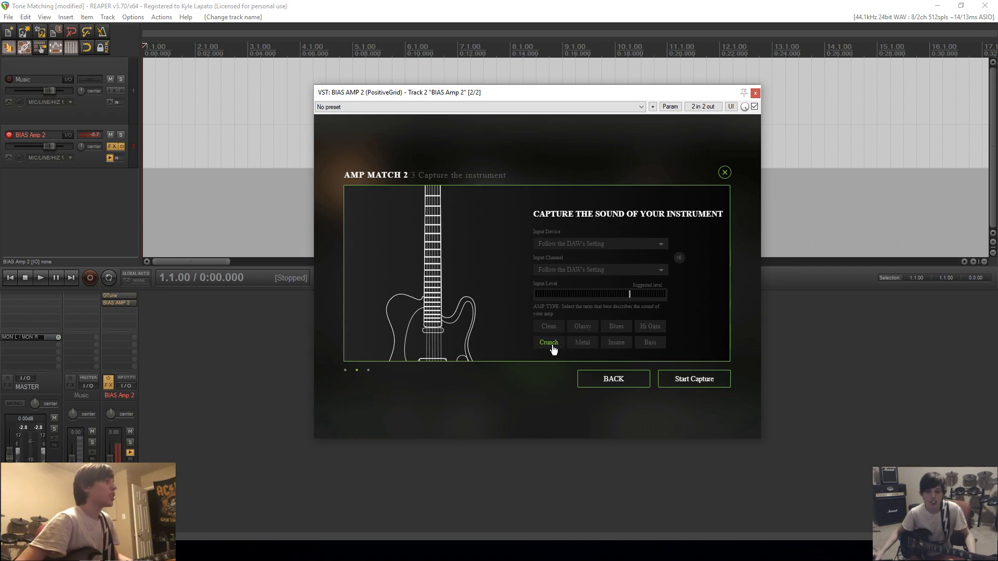
left_click(706, 385)
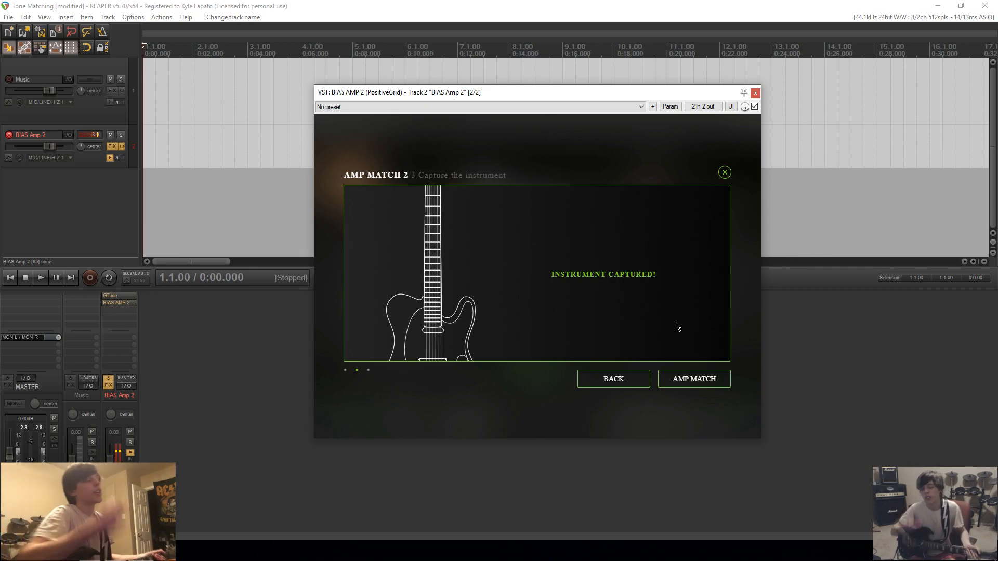
Generate the amp match and name the new Crunch preset "AC/DC - Highway To Hell (Lead)".
left_click(705, 387)
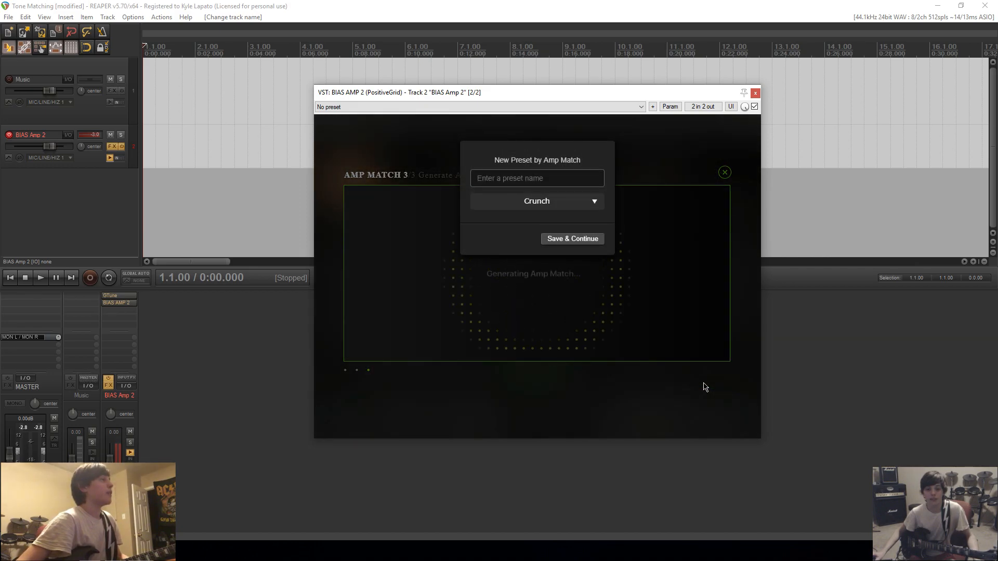
left_click(551, 207)
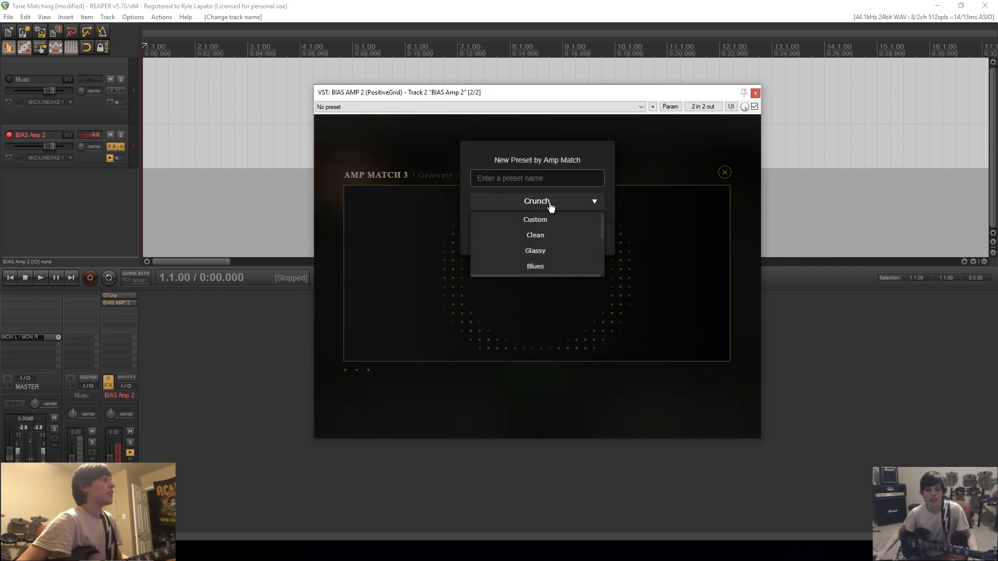
left_click(518, 176)
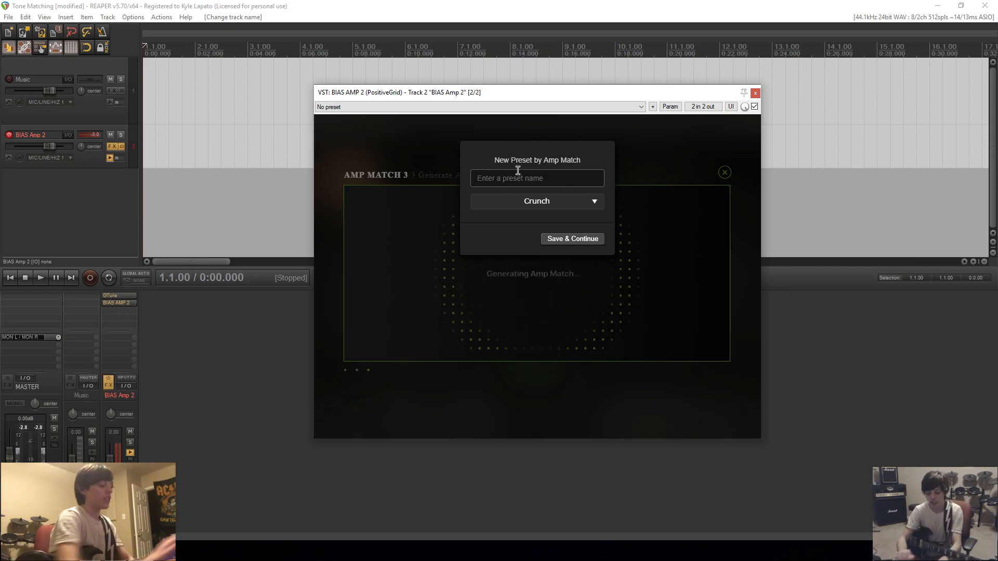
type("AC/DC - Highway To Hell (Lead")
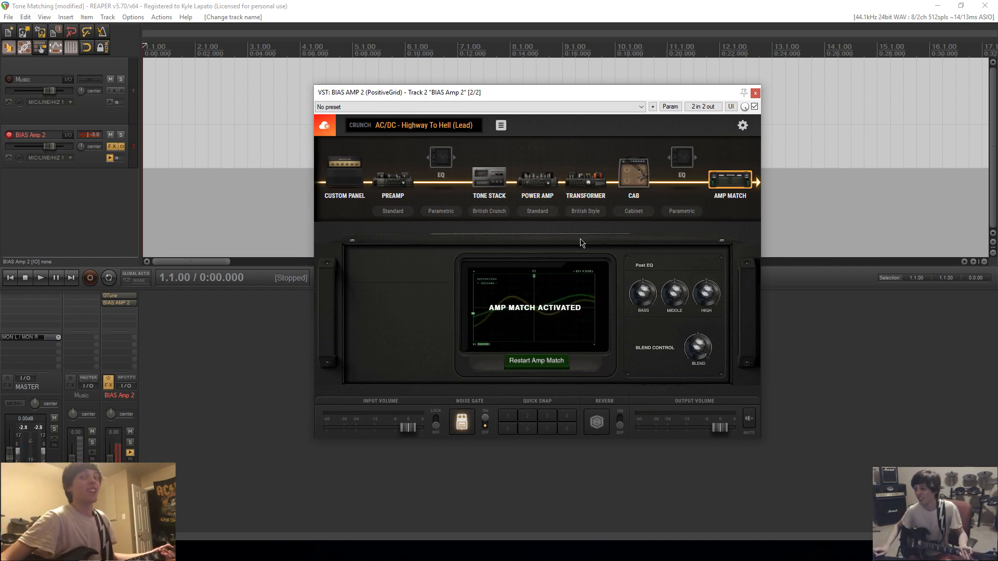
Turn on the reverb for the matched lead preset and adjust its settings.
left_click(620, 424)
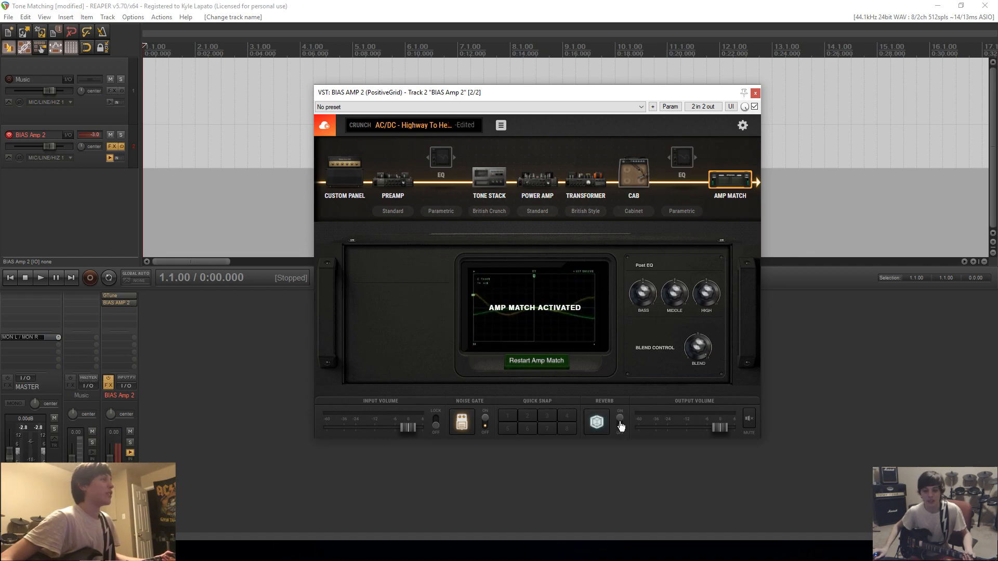
left_click(594, 425)
left_click_drag(537, 368, 543, 413)
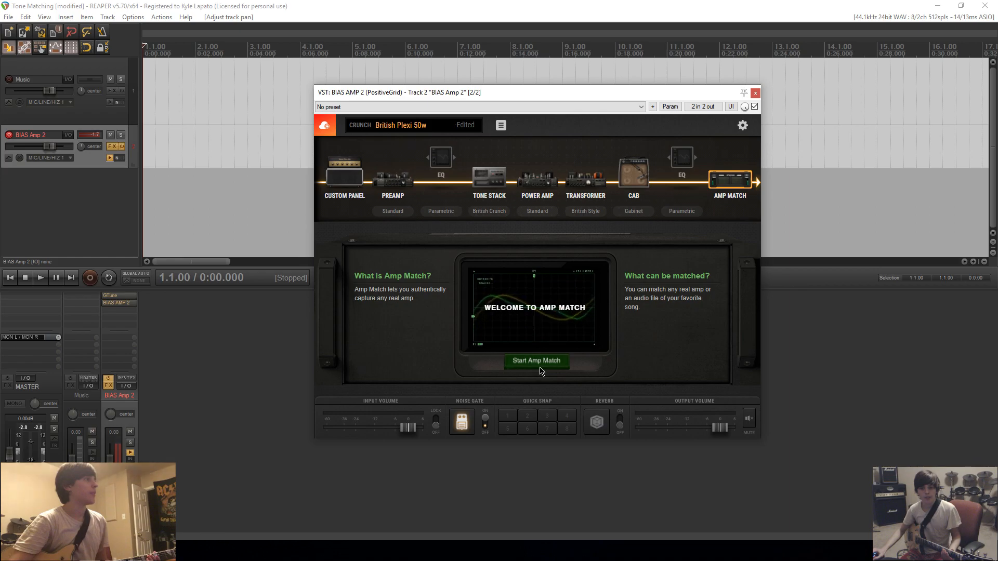
Start Amp Match from the British Plexi 50w preset, discarding its changes, with a solo guitar track as the source.
left_click(540, 366)
left_click(550, 240)
left_click(637, 295)
left_click(674, 374)
Import HTH Rhythm Match.wav from the MUFFINZ!!! Raws folder on the Memory Dump drive.
left_click(584, 252)
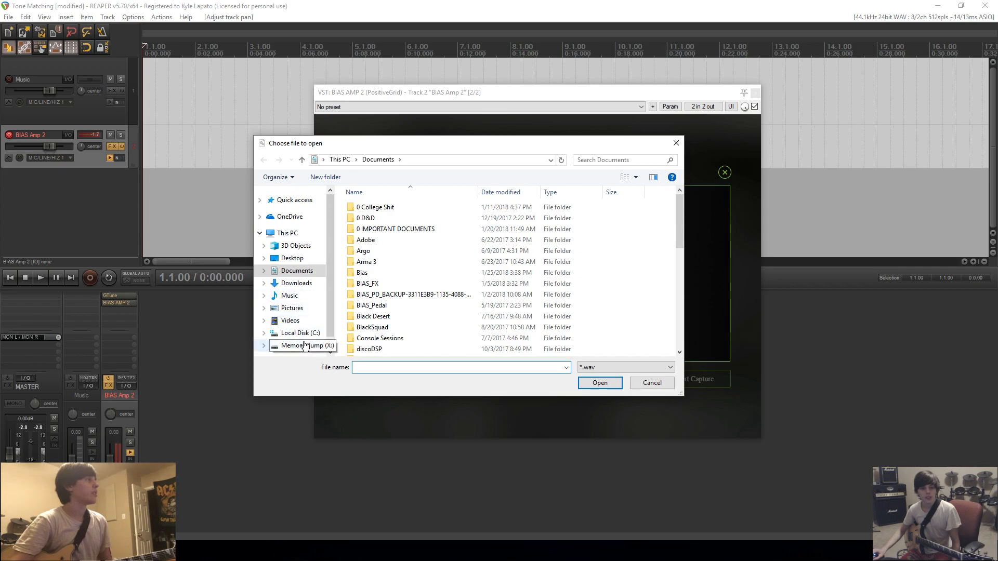
left_click(305, 345)
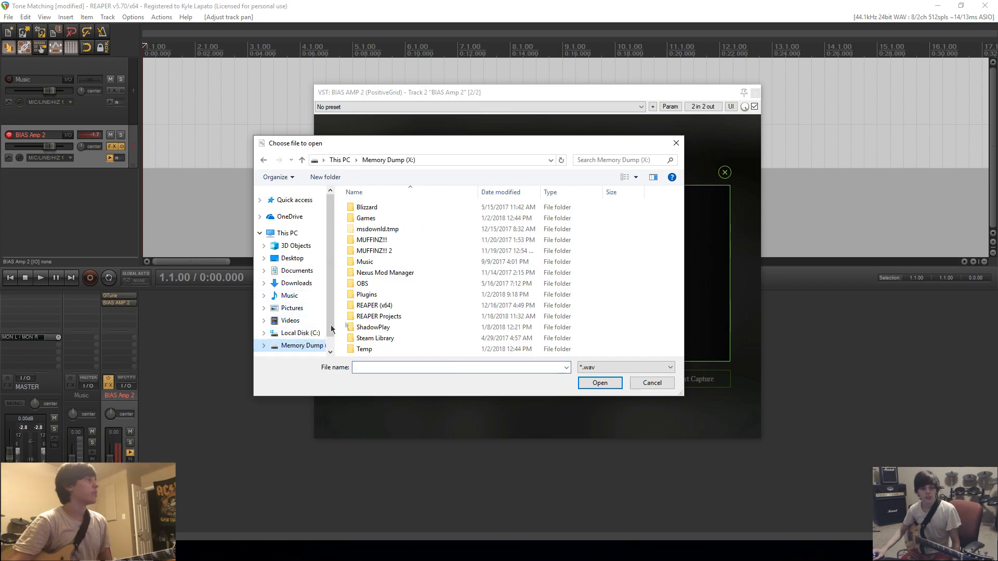
double_click(380, 240)
double_click(372, 261)
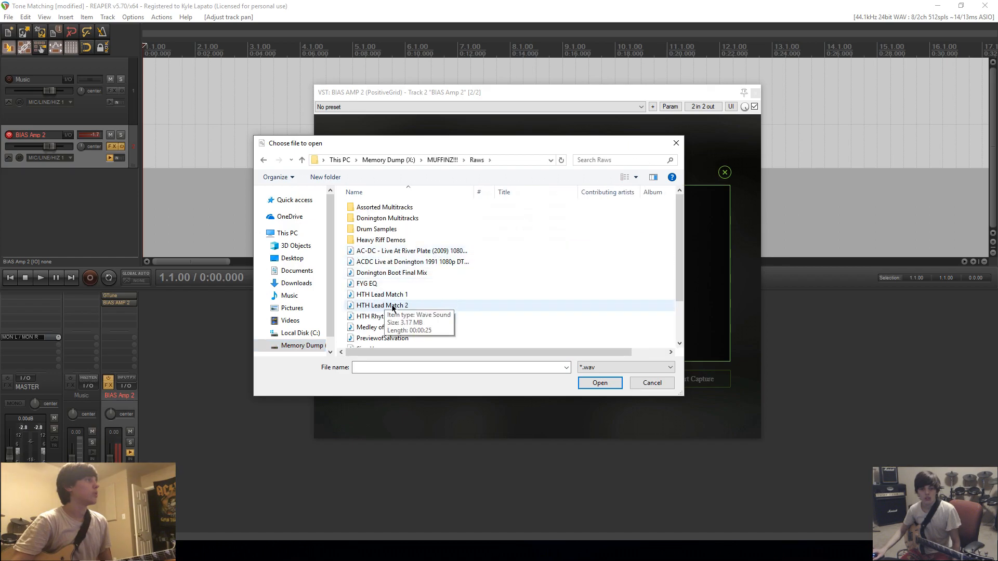
left_click(406, 317)
left_click(597, 383)
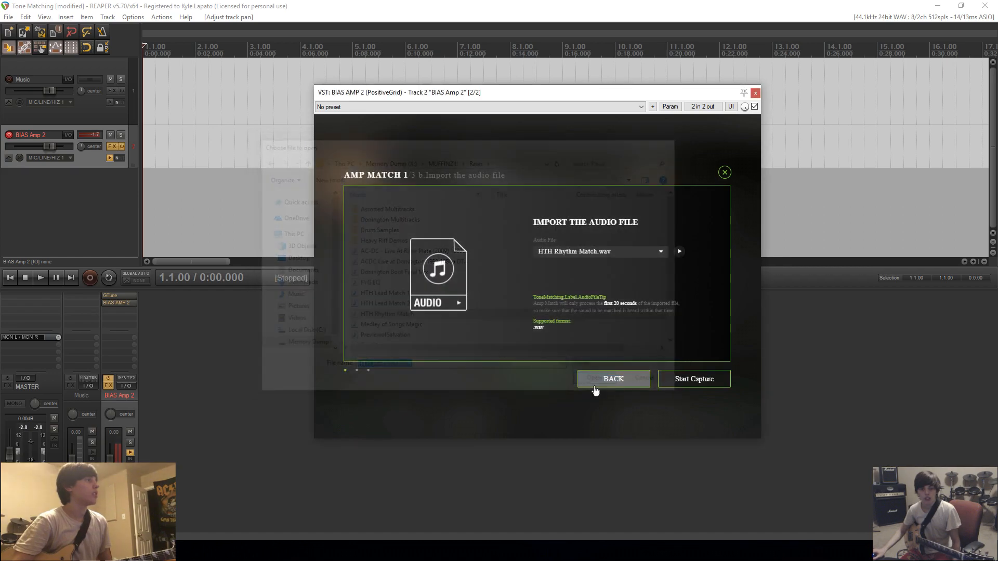
Preview HTH Rhythm Match.wav, capture it as the source audio and continue to the instrument capture stage.
left_click(679, 252)
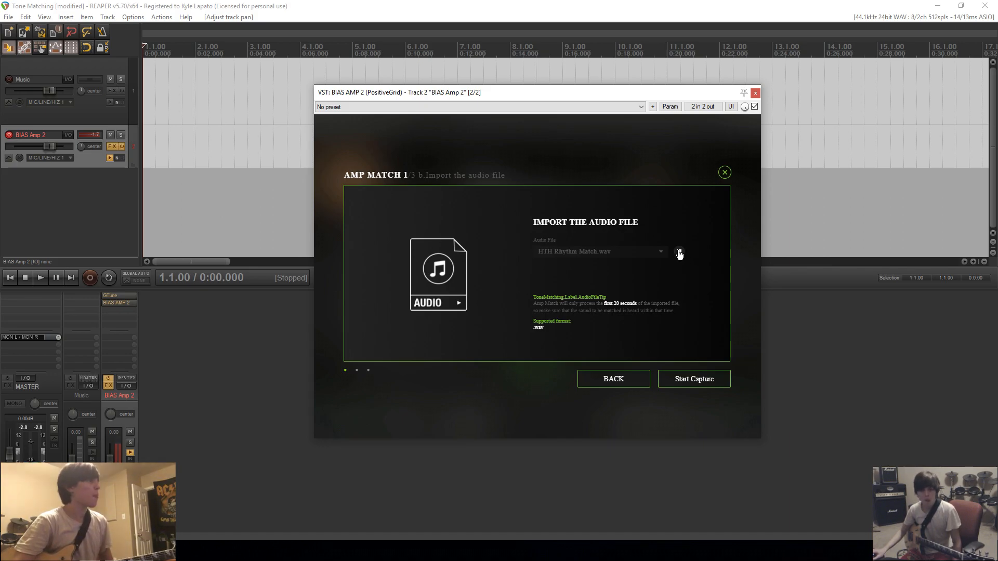
left_click(680, 252)
left_click(691, 378)
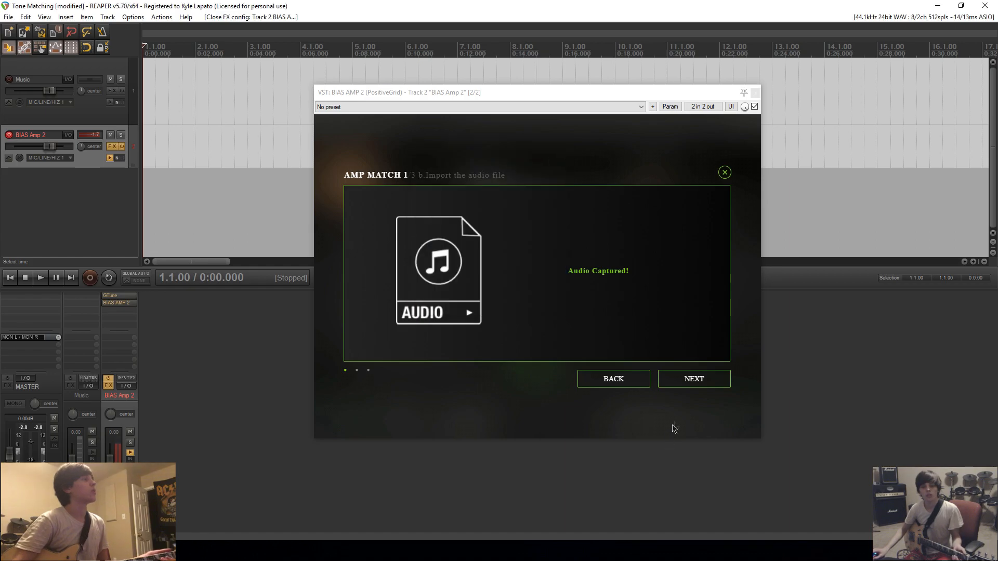
left_click(697, 381)
left_click(697, 381)
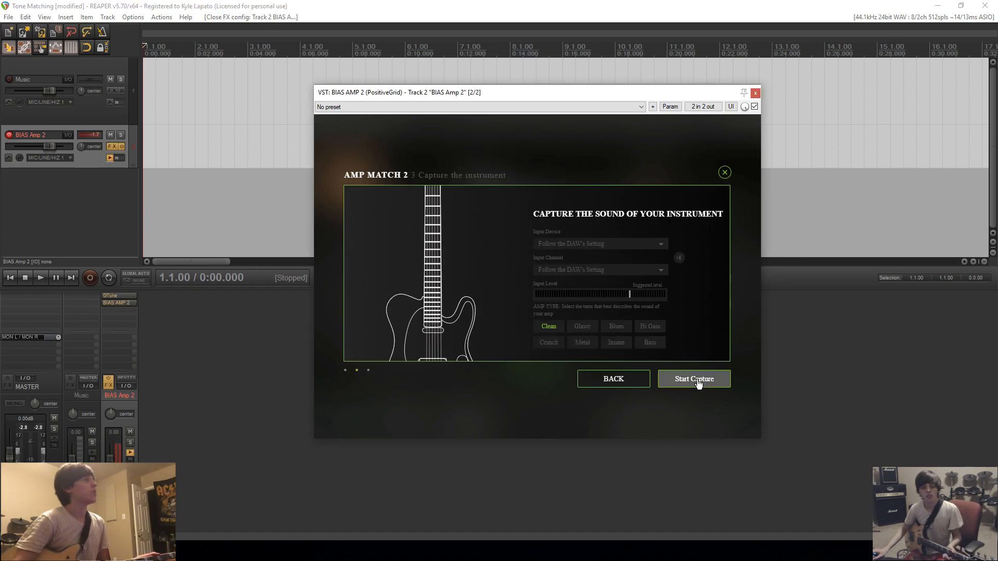
Capture the guitar's sound with the Crunch amp type and generate the amp match.
left_click(549, 344)
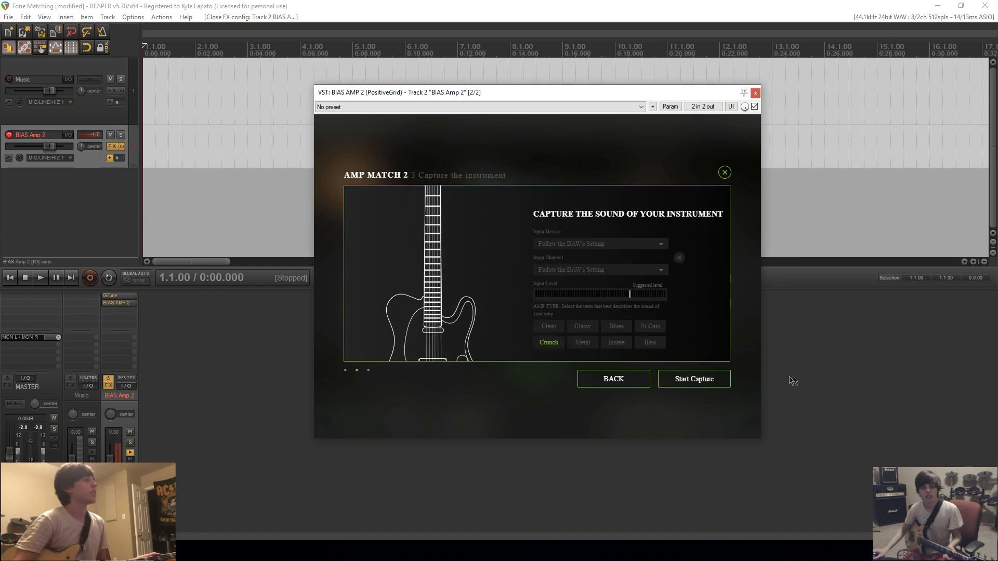
left_click(694, 382)
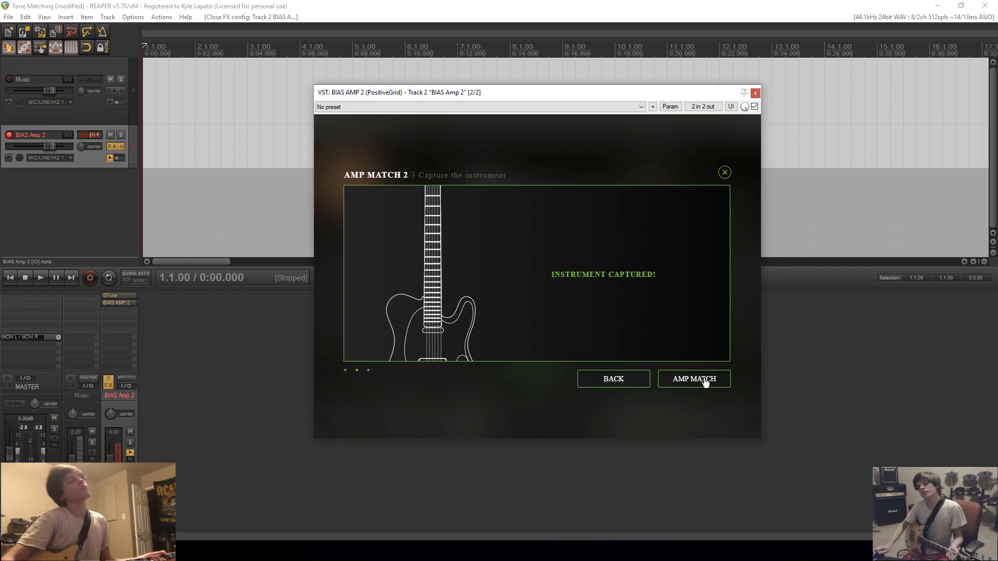
left_click(705, 382)
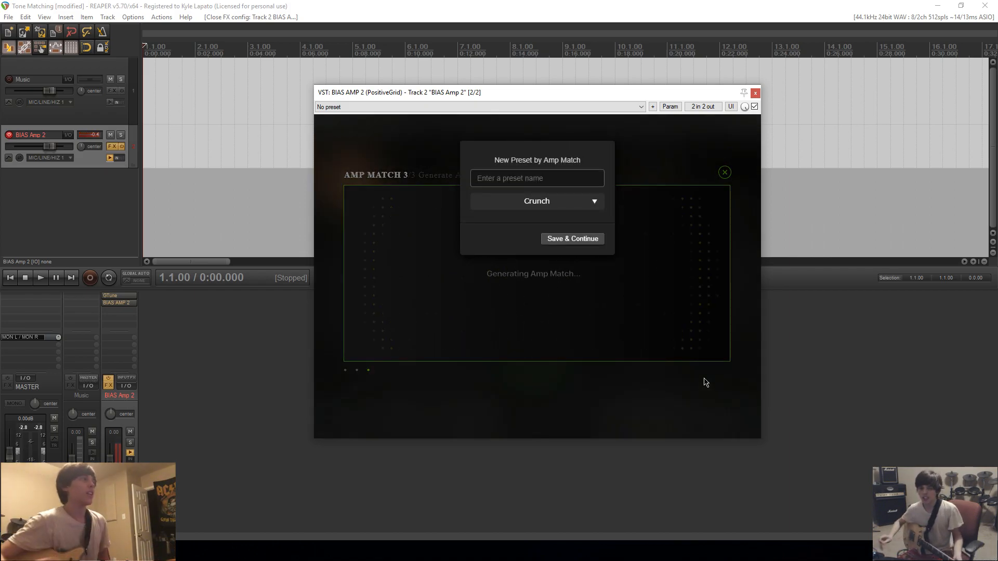
Save the matched tone as a Crunch preset named "AC/DC - Highway To Hell (Rhythm)" and open its noise gate.
left_click(526, 183)
type("AC/DC")
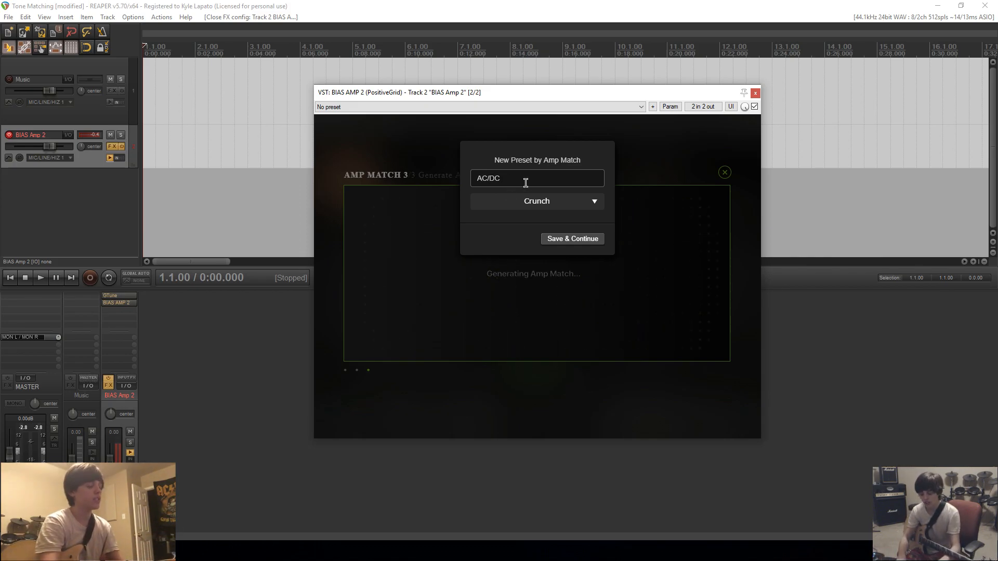
type(" - Highway To He")
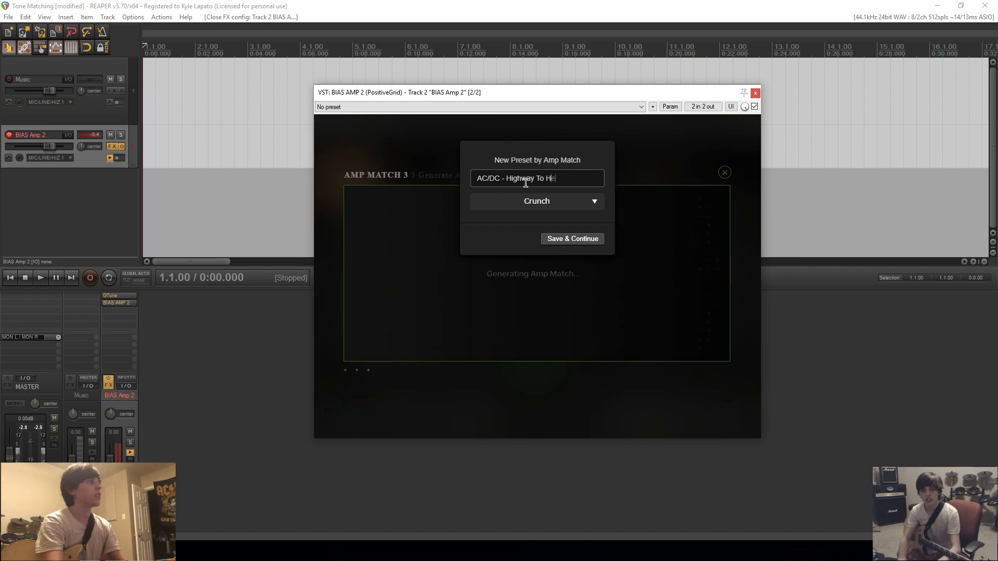
type("ll (Rhythm")
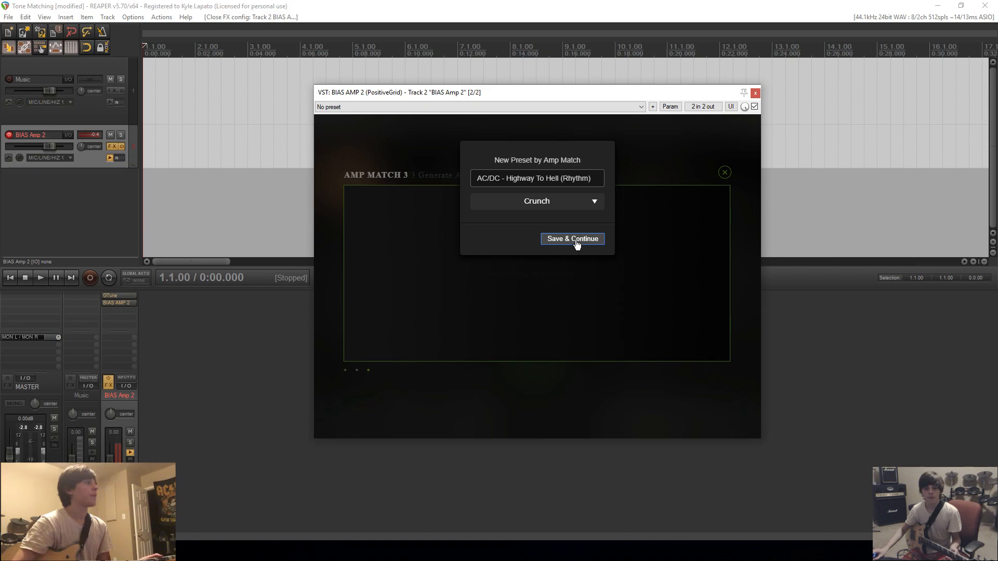
left_click(575, 239)
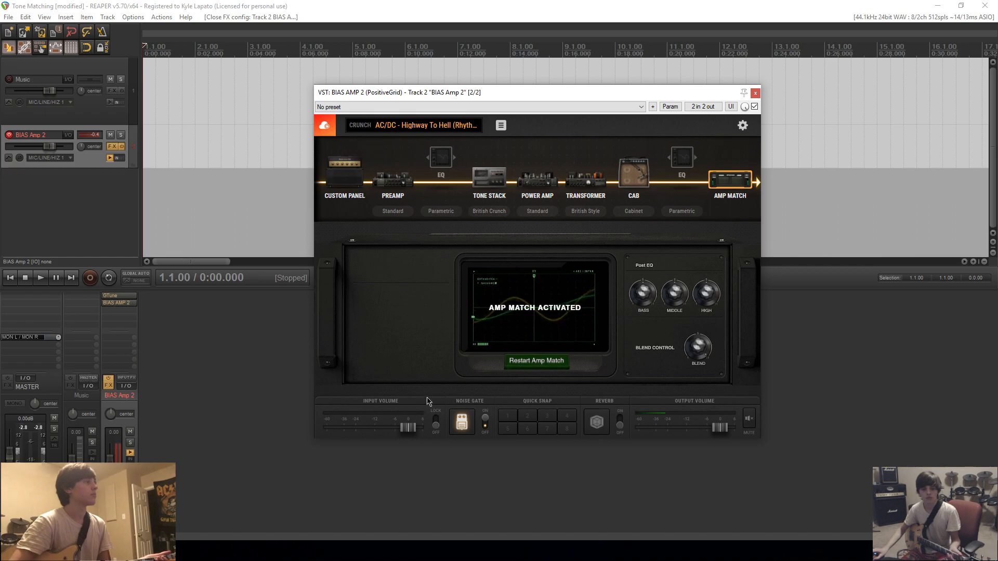
left_click(462, 422)
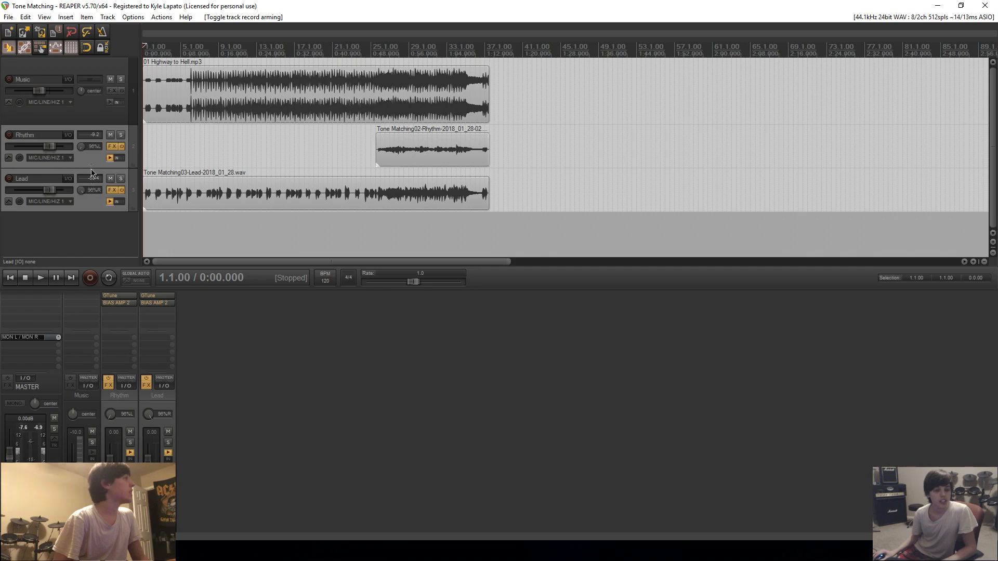
Render the recorded Rhythm and Lead tracks to mono stem tracks, muting the originals.
right_click(91, 159)
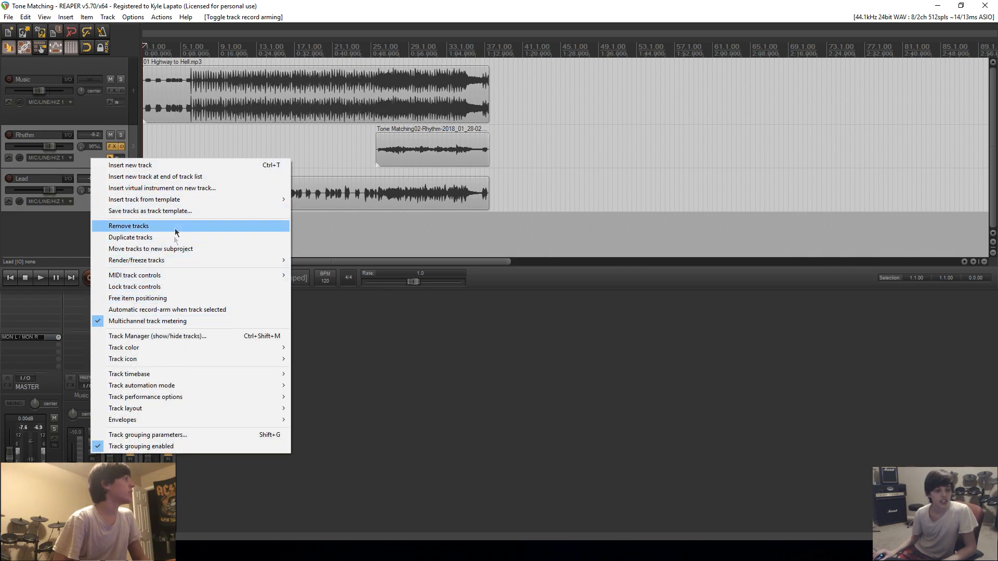
mouse_move(179, 260)
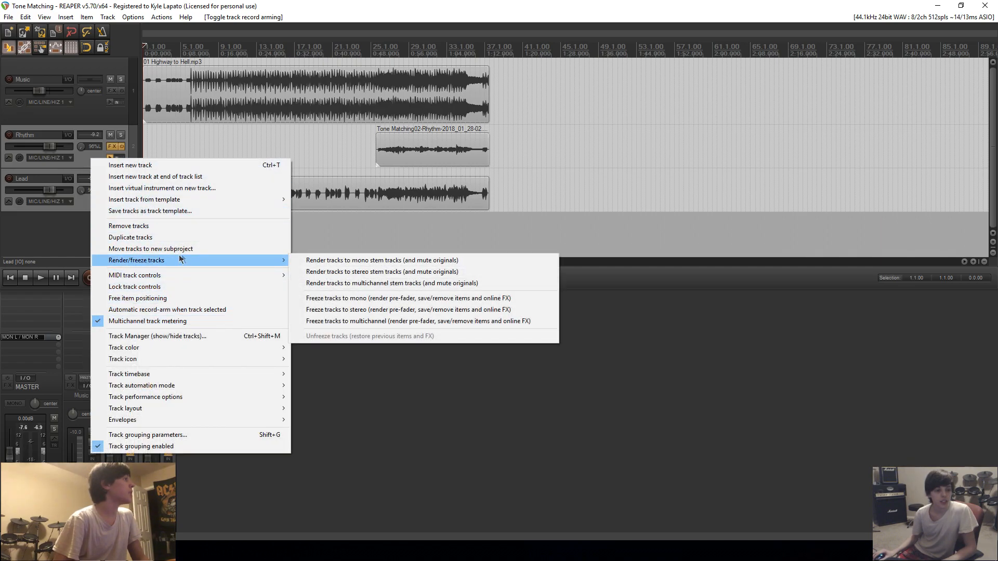
left_click(351, 260)
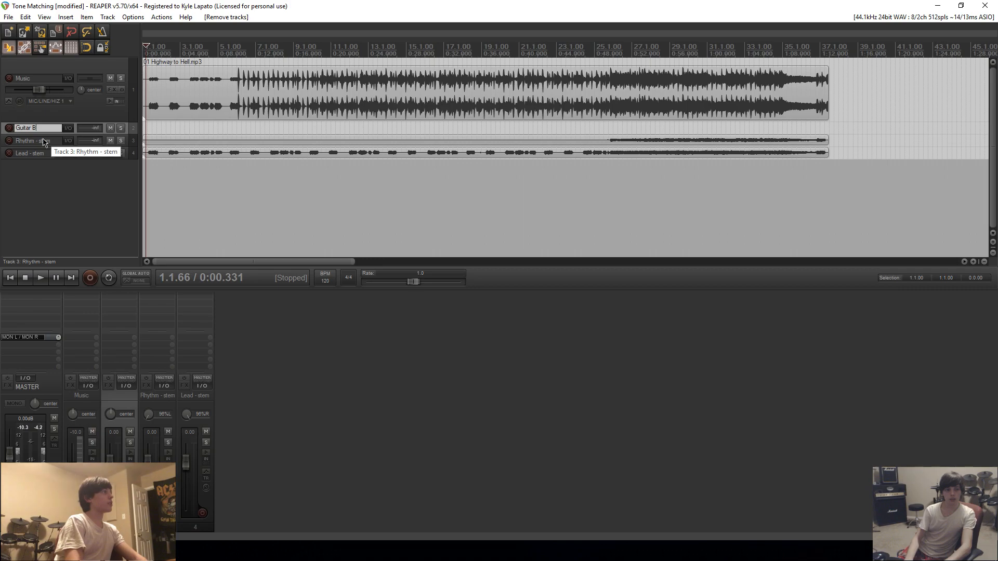
Name the track above the stems "Guitar Bus" and nest the Rhythm and Lead stems inside it as a folder.
type("us")
key("Return")
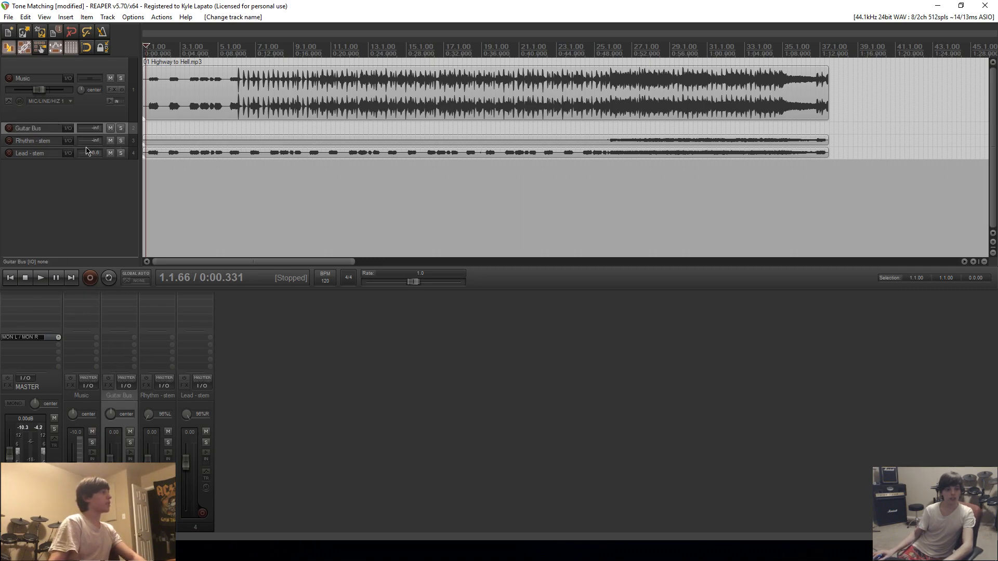
left_click(51, 143)
left_click(51, 152, "shift")
left_click_drag(55, 143, 55, 134)
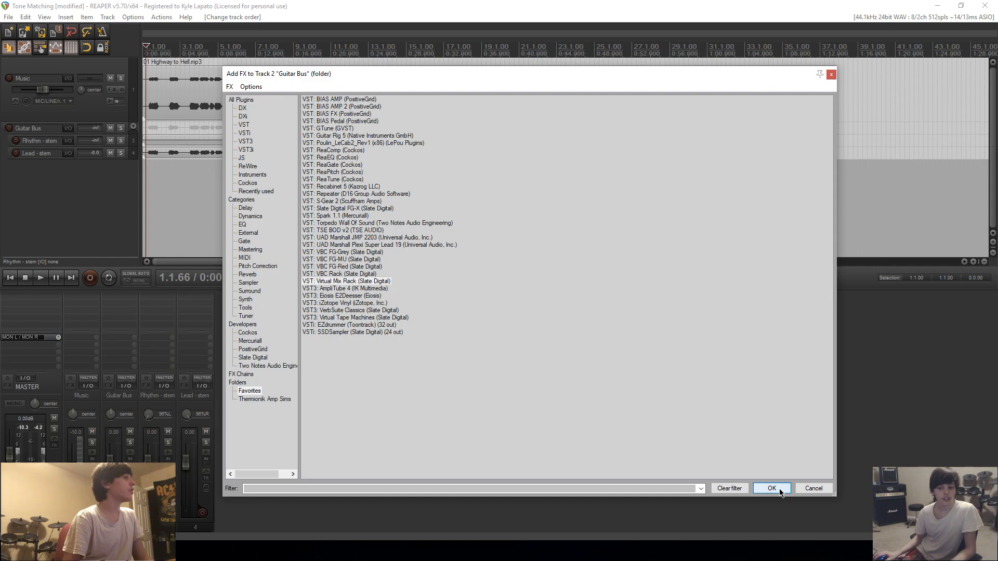
Add Slate Digital's Virtual Mix Rack to the Guitar Bus and load the MixMaster Guitars preset Vintage Guitar Minimal.
left_click(772, 489)
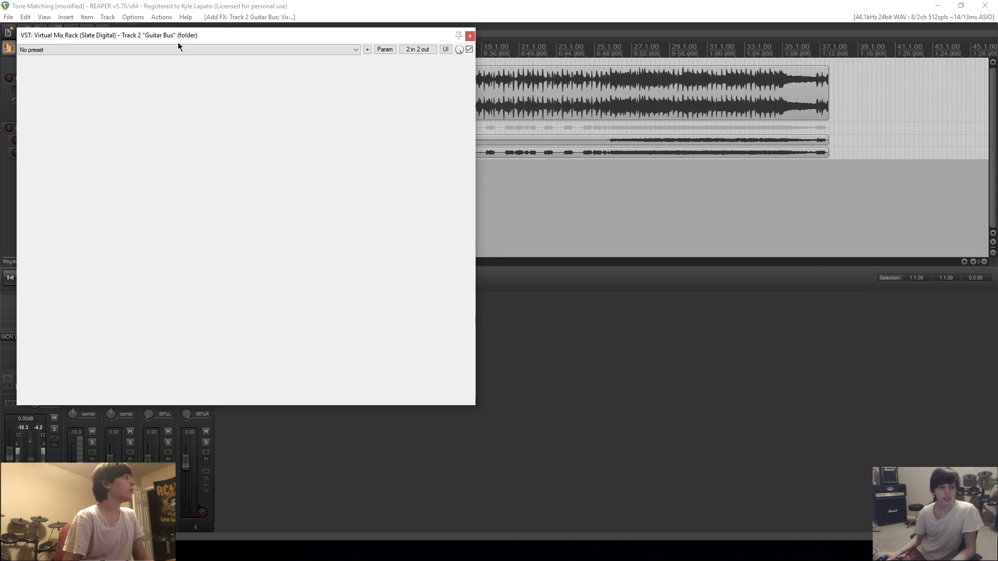
left_click(156, 70)
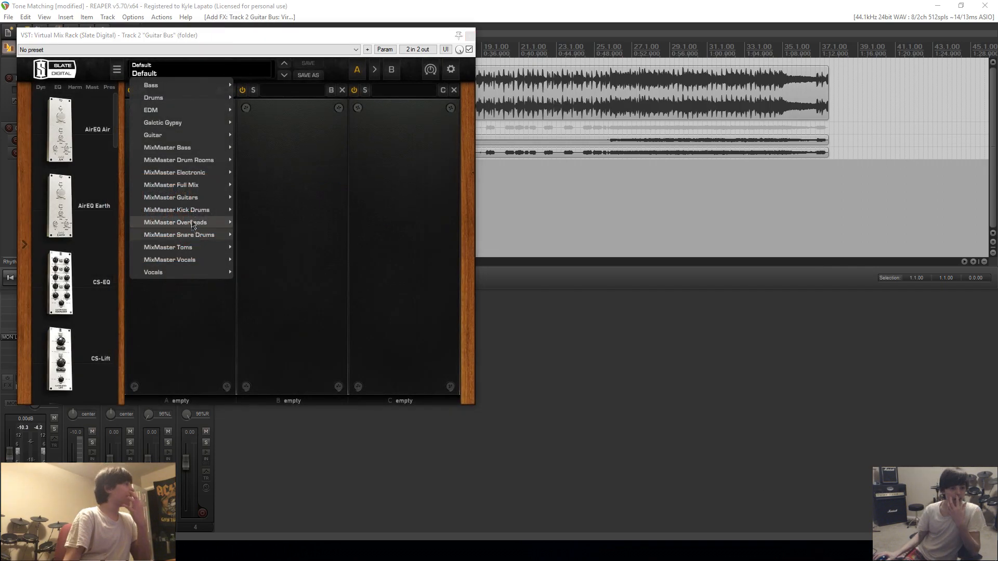
mouse_move(177, 197)
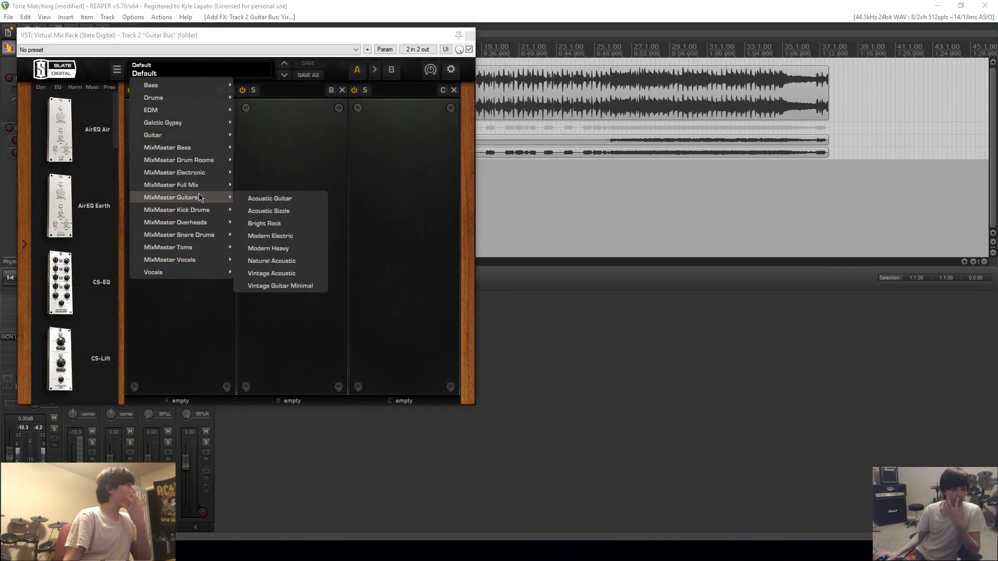
left_click(300, 291)
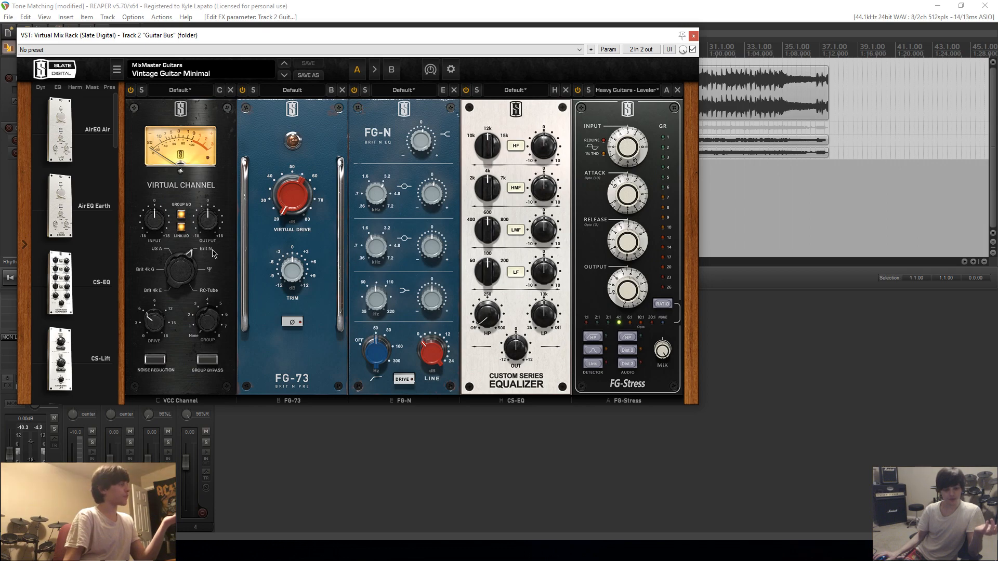
Set the Custom Series Equalizer's high-pass filter to 52.3 Hz and move the Virtual Mix Rack window clear of the tracks.
left_click_drag(184, 130, 198, 148)
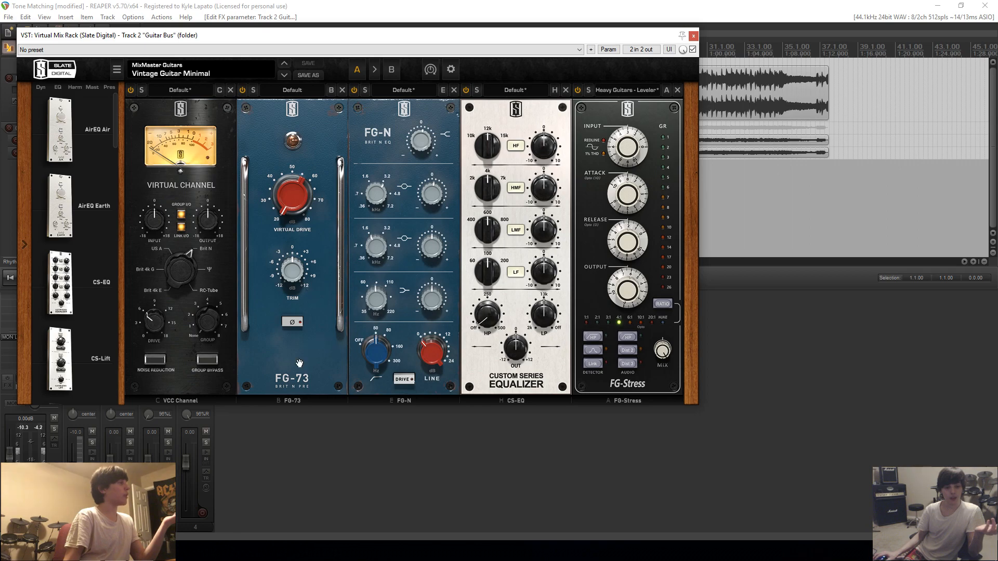
mouse_move(300, 198)
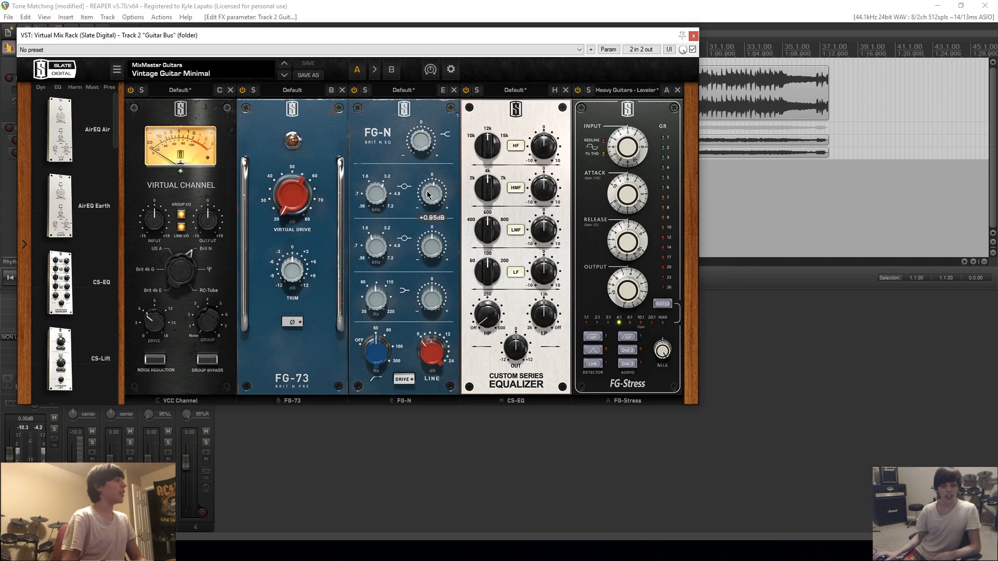
mouse_move(416, 138)
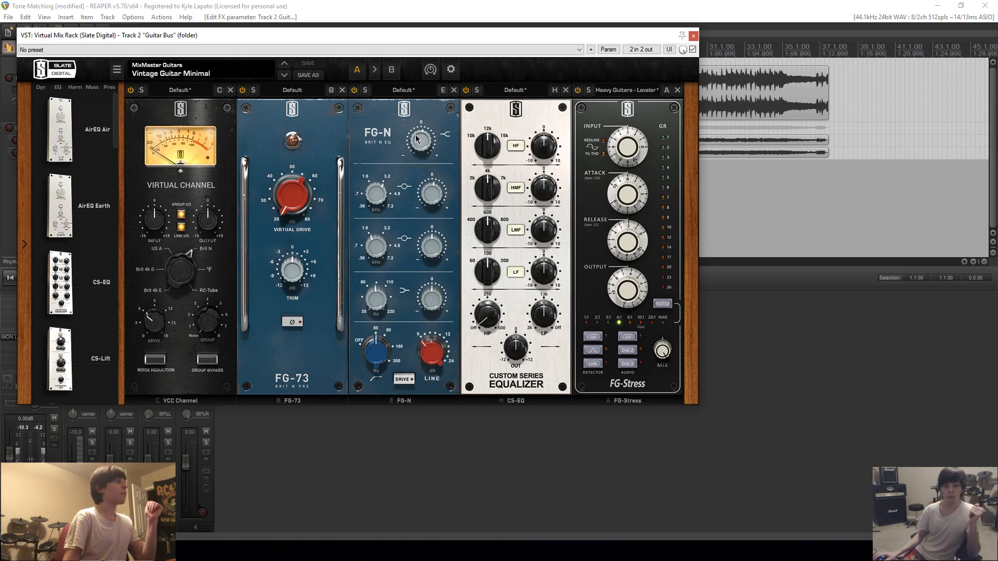
mouse_move(483, 320)
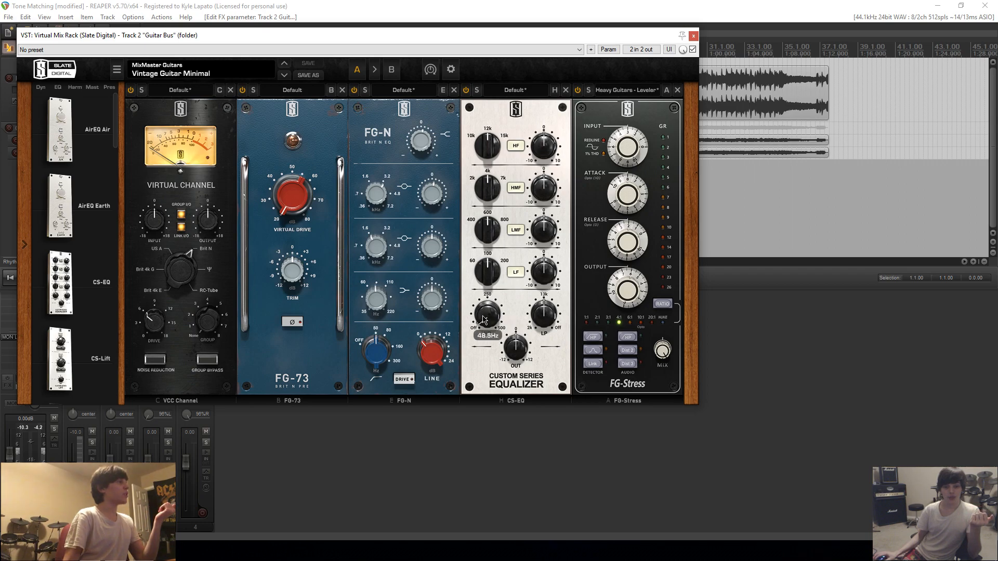
scroll(483, 321, "up", 1)
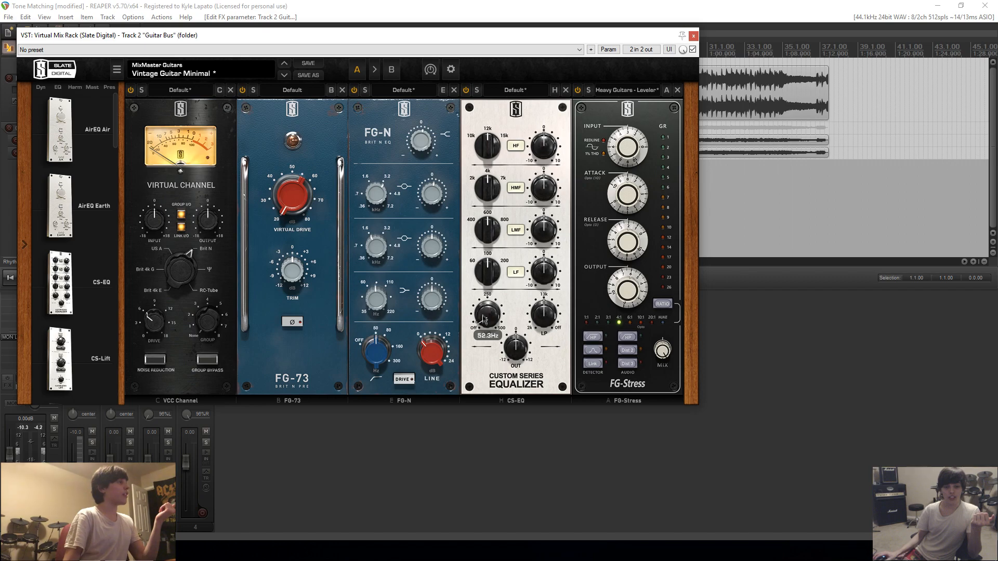
mouse_move(541, 319)
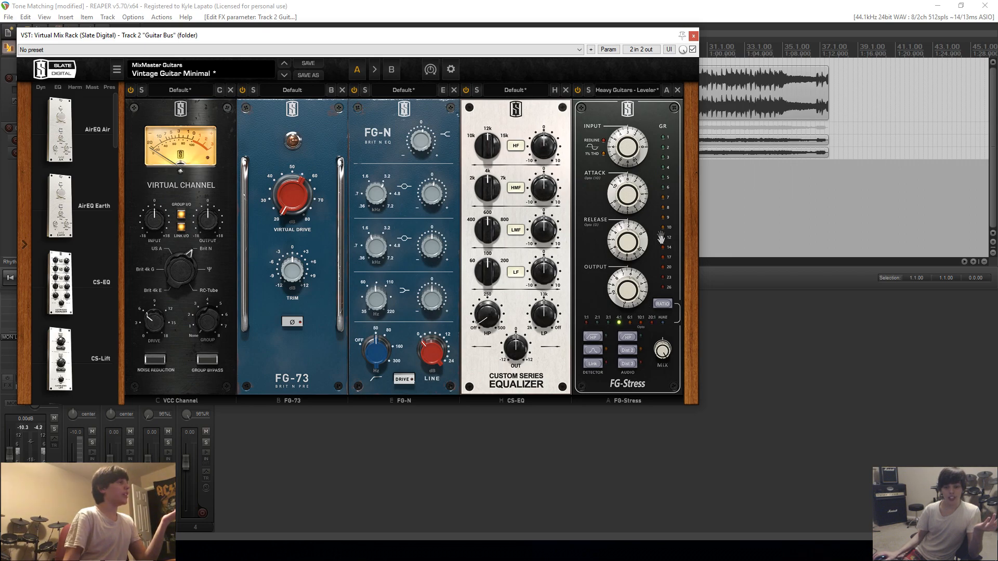
left_click_drag(645, 43, 773, 132)
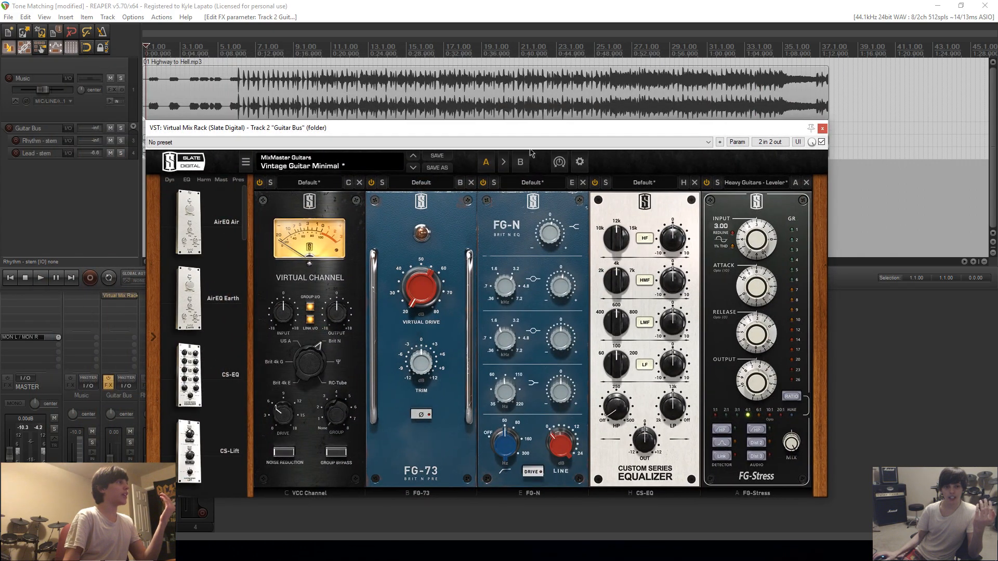
left_click_drag(525, 129, 538, 177)
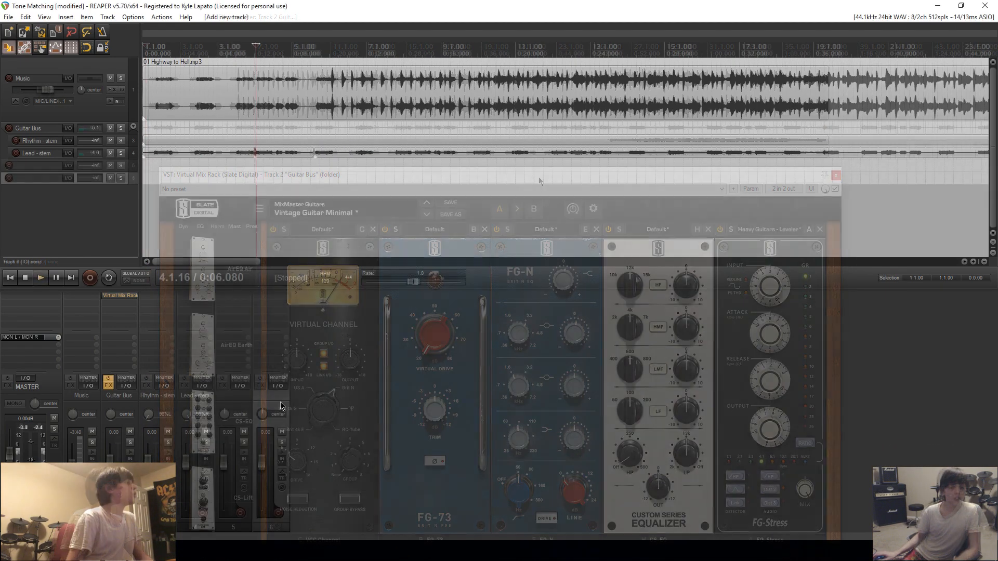
Place a blank track beneath the rhythm stem, naming it "Rhythm Verb" and the blank track after the lead stem "Lead Verb".
left_click_drag(270, 395, 183, 406)
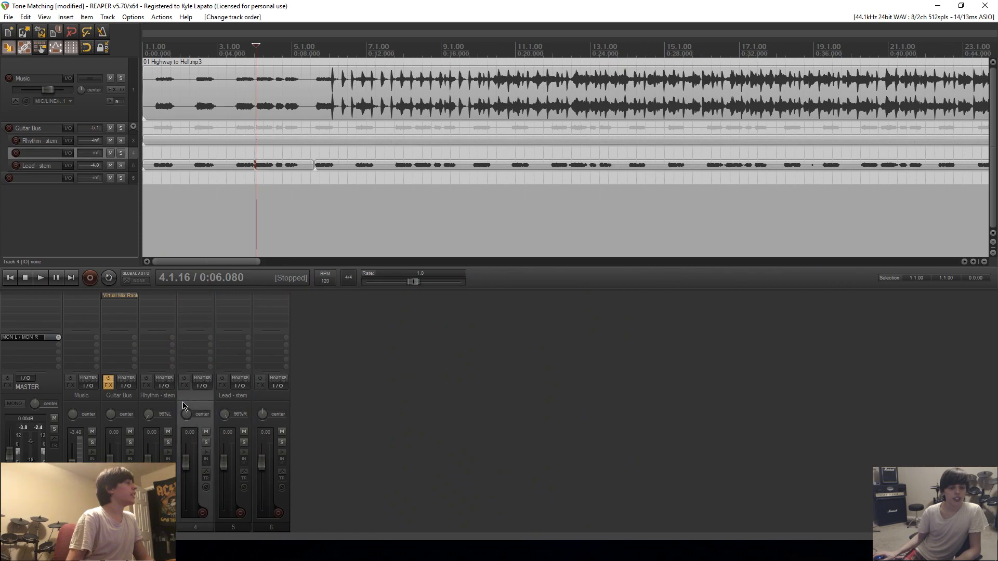
double_click(277, 396)
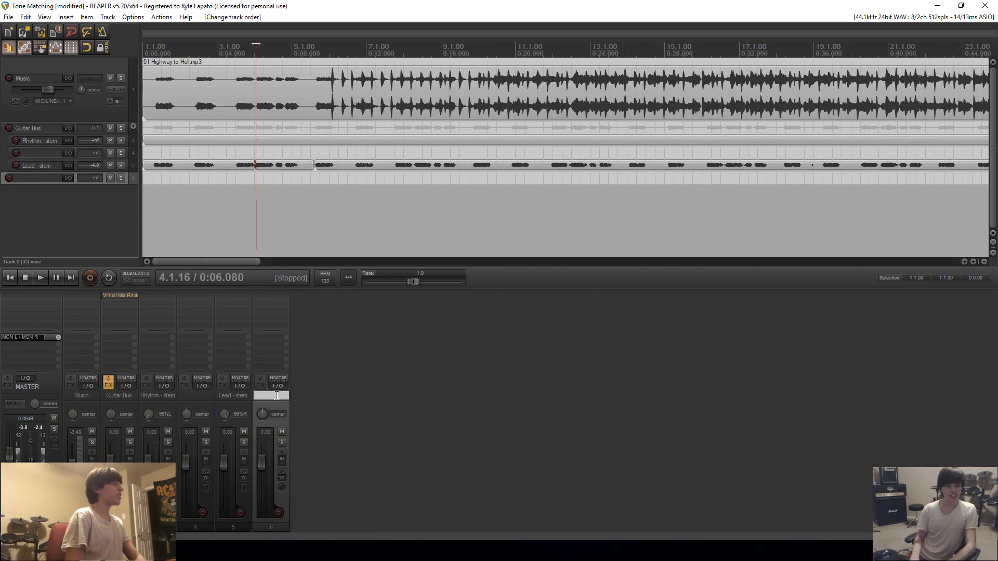
type("Lead Verb")
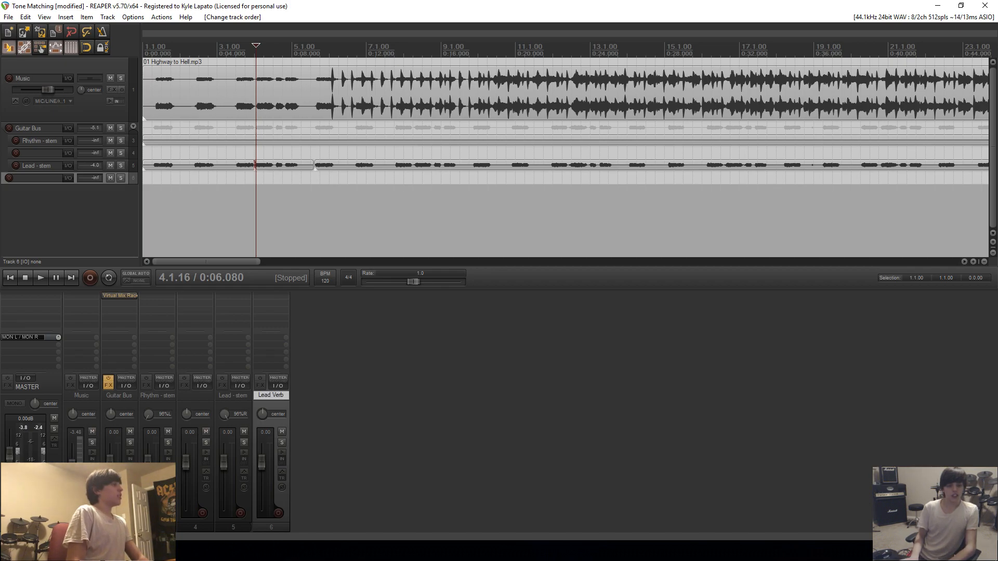
key("Return")
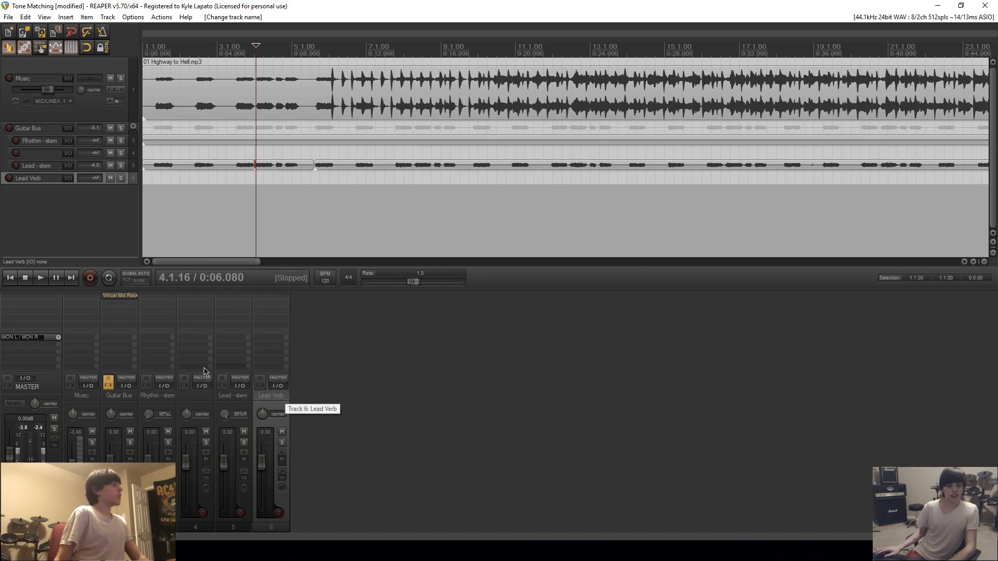
double_click(195, 396)
type("Rhythm")
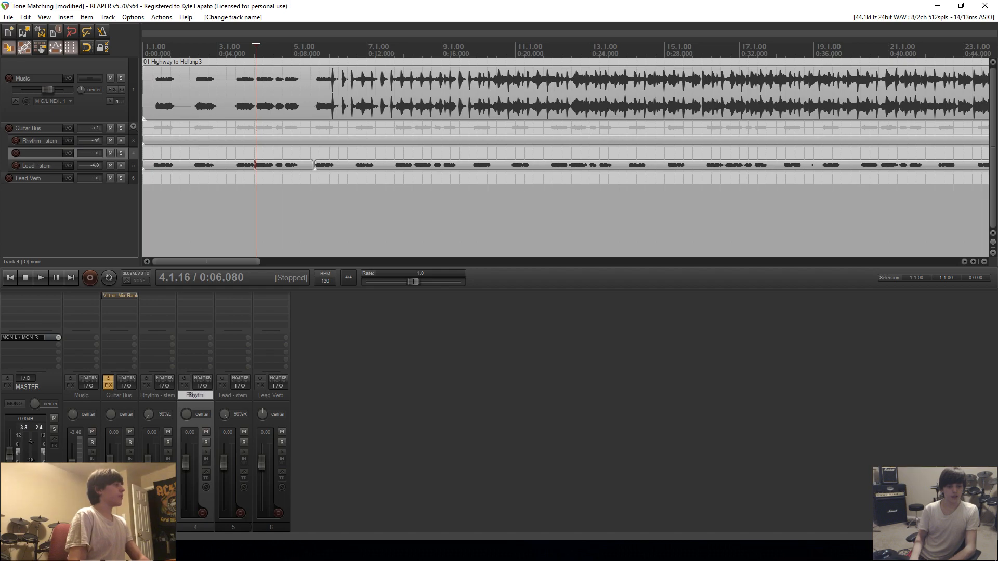
type(" Verb")
key("Return")
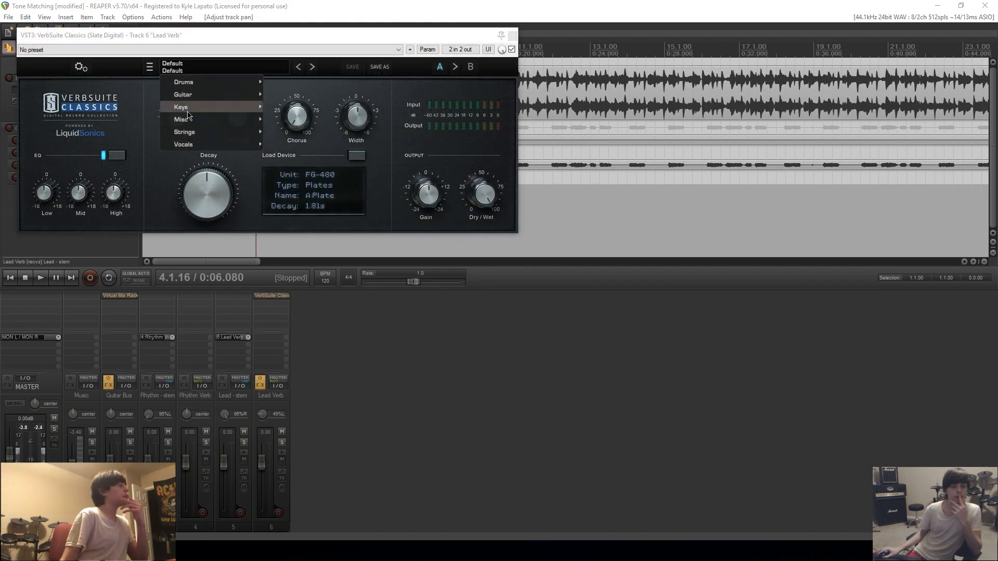
Load the Guitar Solo preset in the Lead Verb track's VerbSuite Classics reverb and play the song to audition it.
left_click(356, 154)
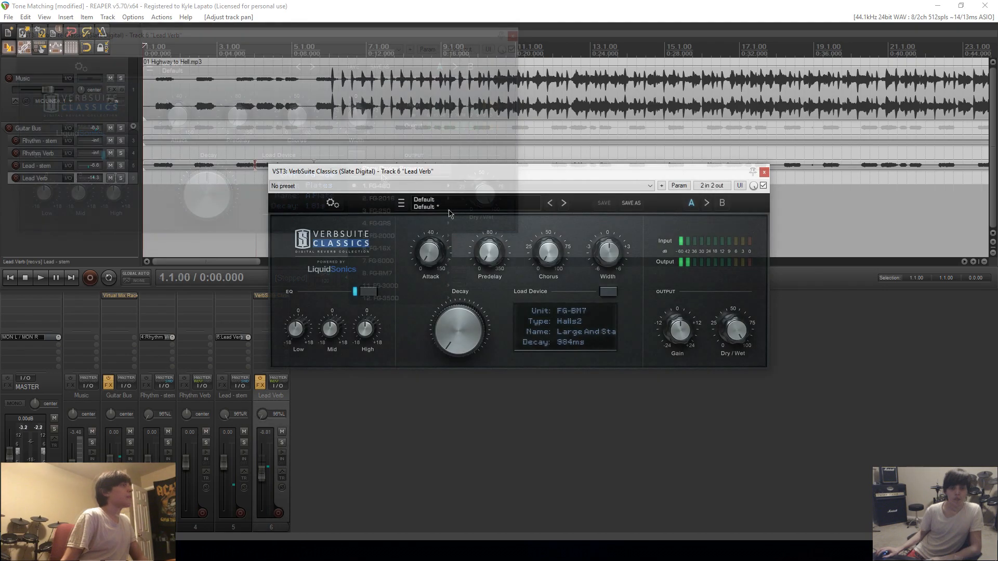
left_click(449, 210)
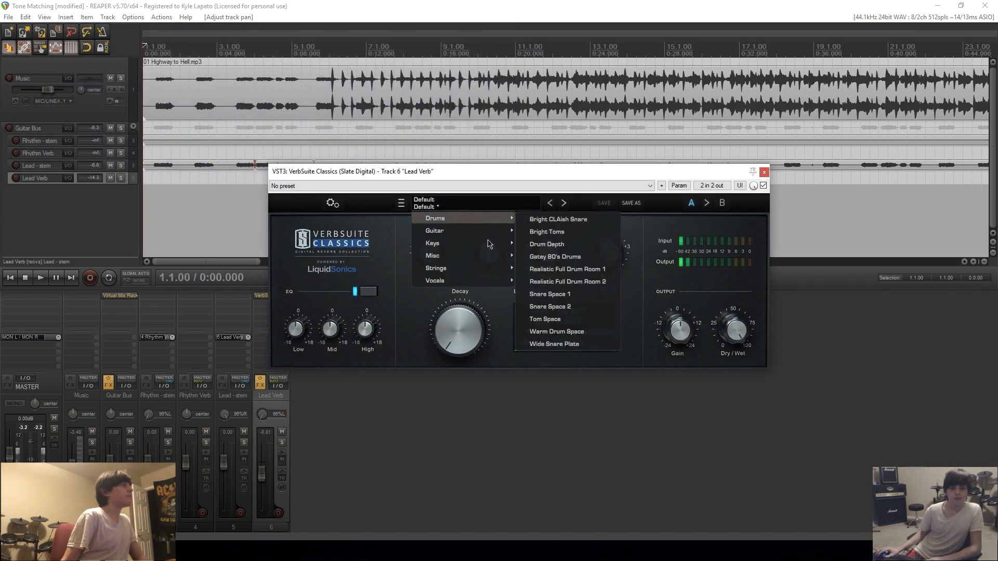
mouse_move(468, 231)
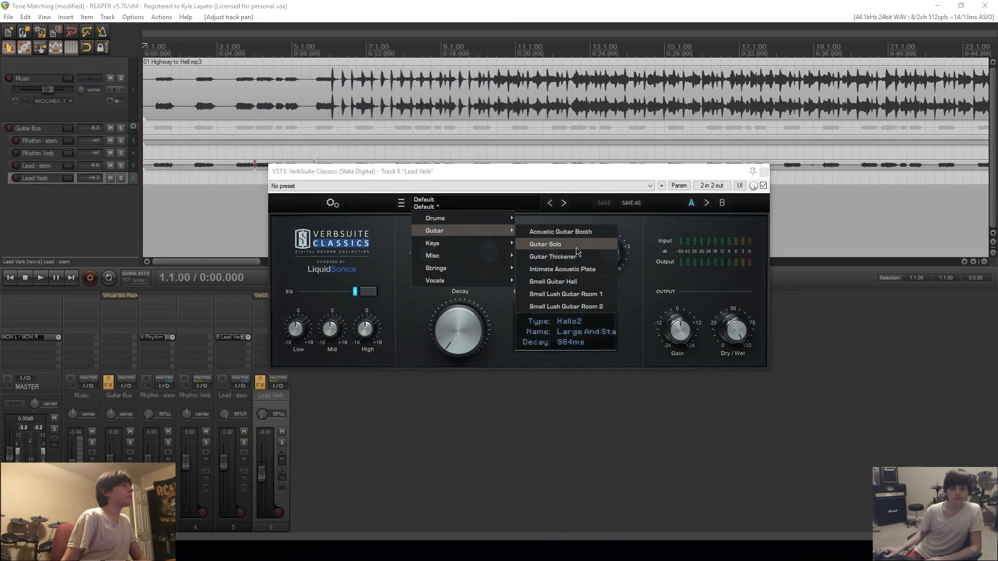
left_click(545, 244)
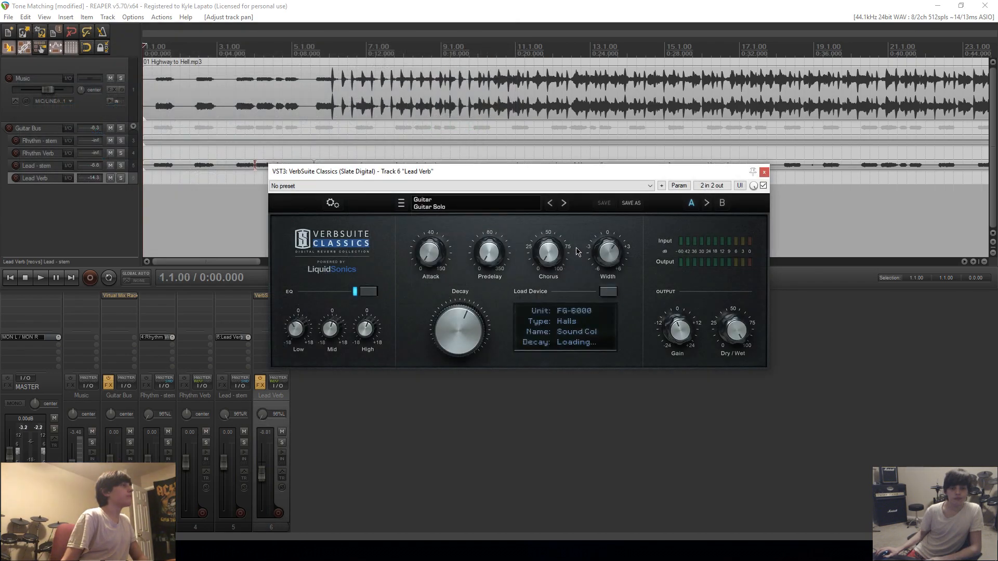
key("space")
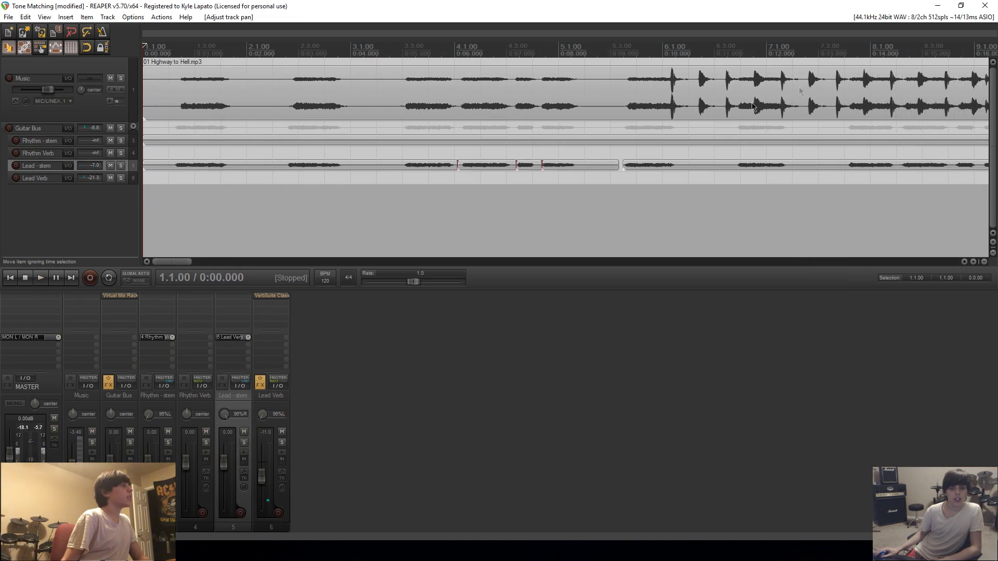
Copy VerbSuite Classics from the Lead Verb track onto the Lead stem and lower the copy's Dry/Wet mix.
right_click(265, 296)
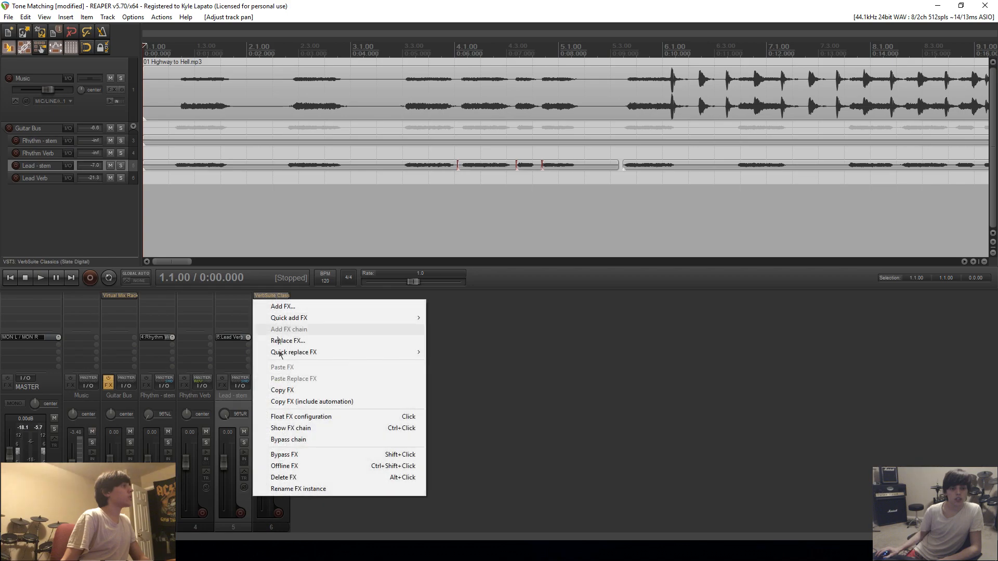
left_click(285, 390)
right_click(231, 297)
left_click(245, 367)
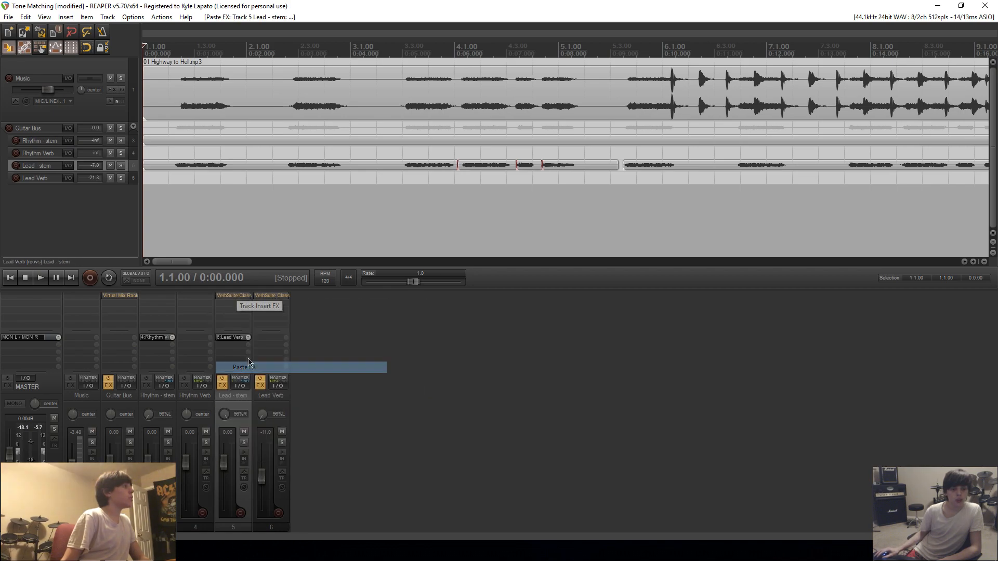
left_click_drag(483, 205, 473, 292)
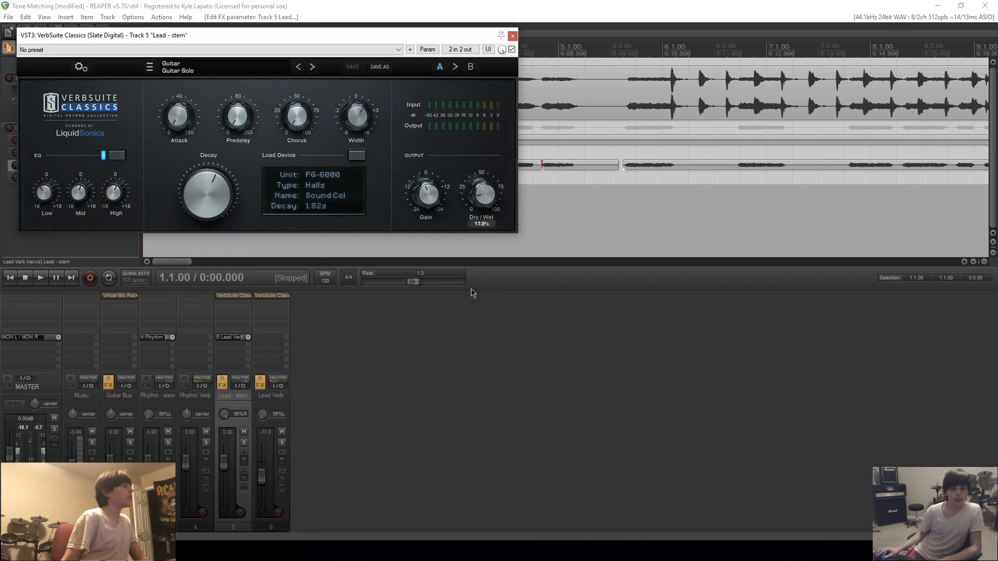
left_click_drag(476, 181, 475, 198)
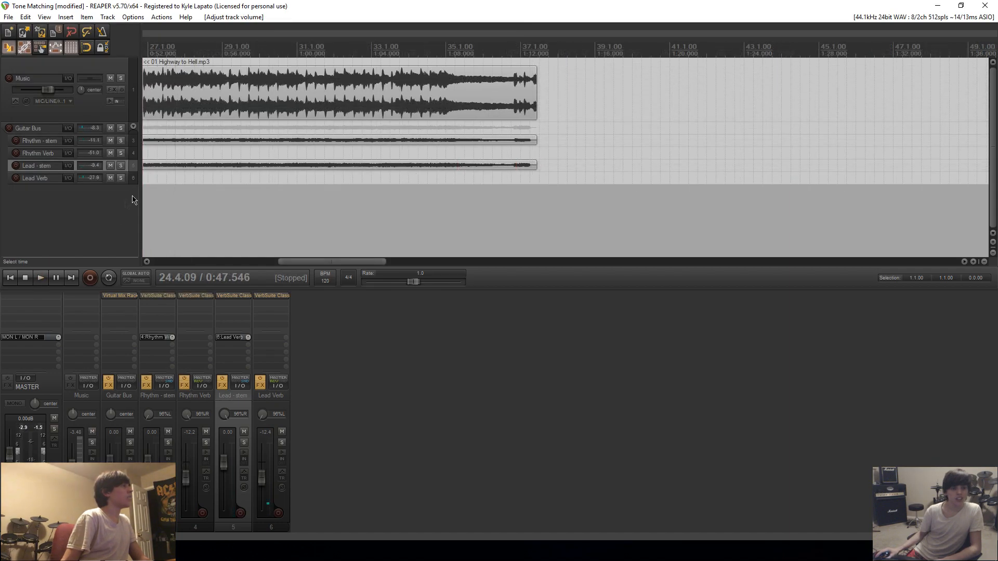
Insert Virtual Tape Machines before the Guitar Bus's Virtual Mix Rack, set it to 2" 16 Track, FG456 and 15 ips, and audition it from the start.
left_click(9, 277)
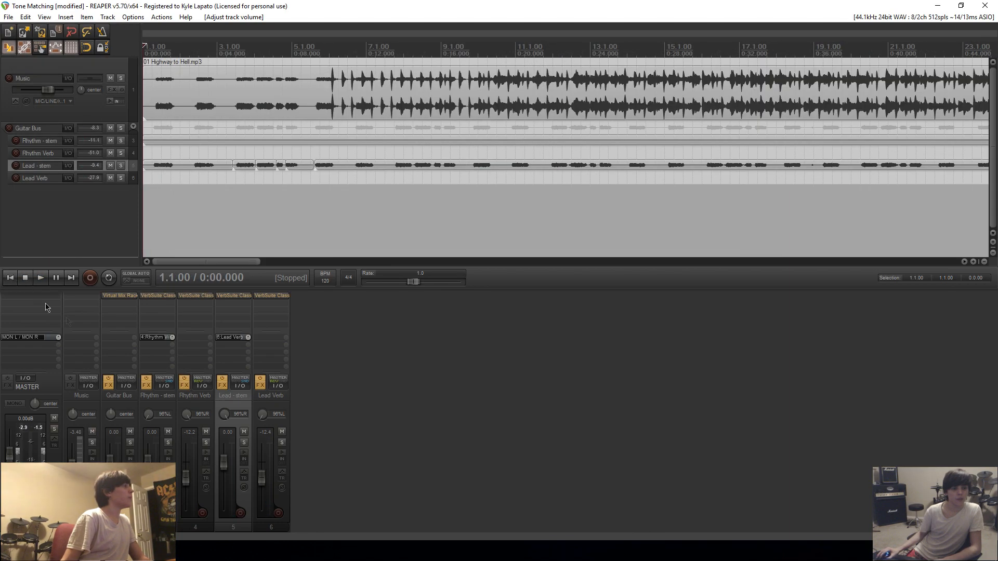
left_click(133, 304)
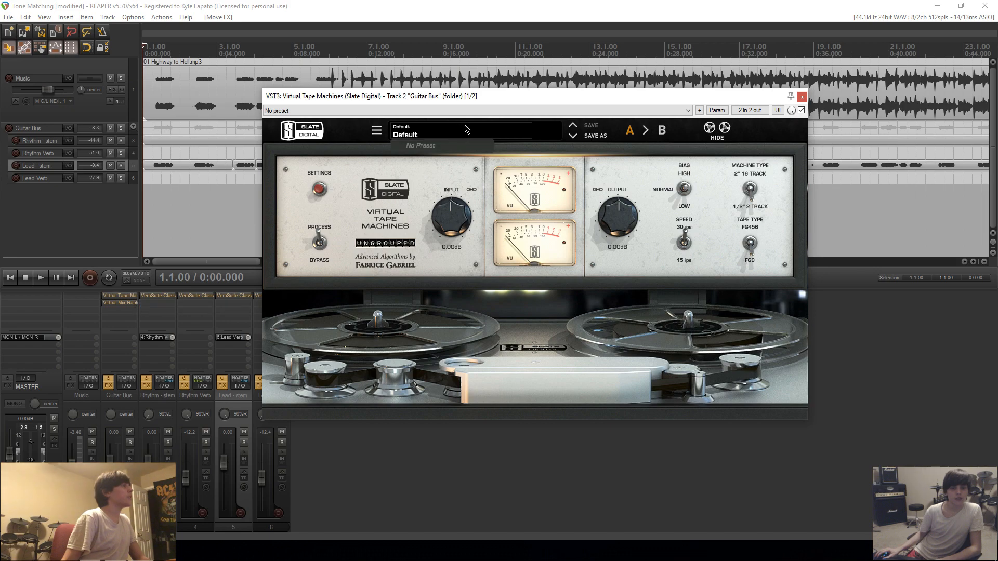
left_click(750, 189)
left_click(752, 245)
left_click(680, 243)
key("space")
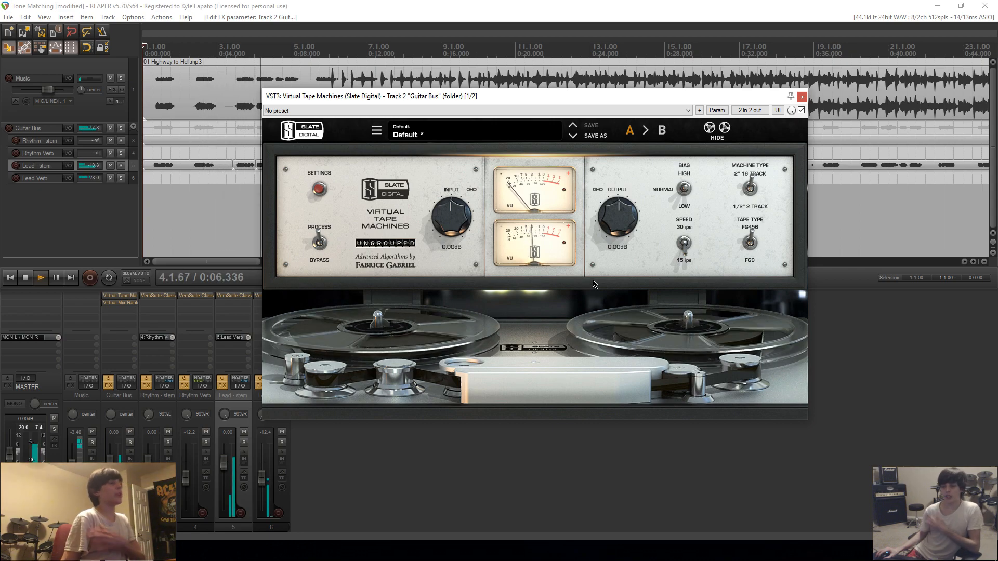
key("space")
left_click(120, 295)
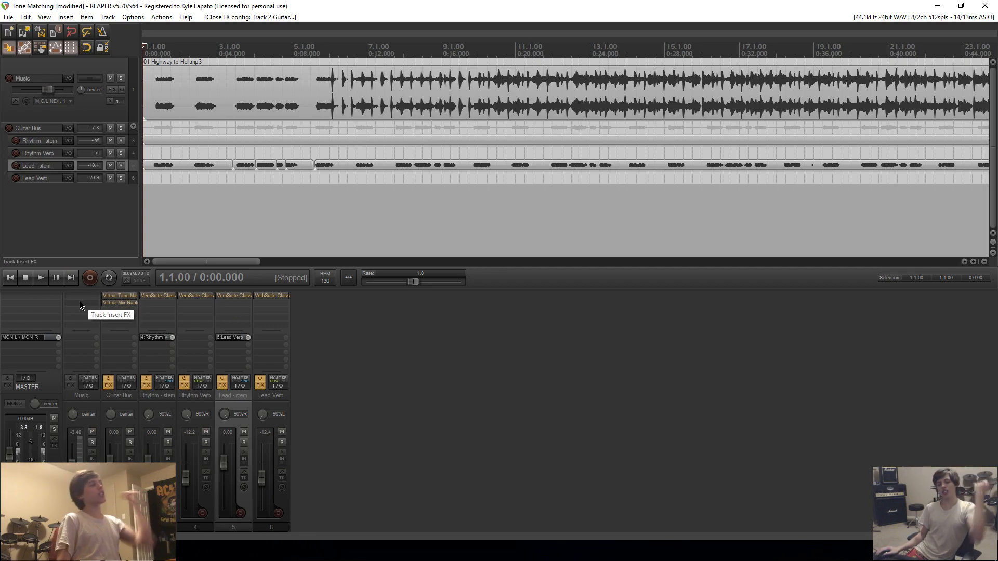
Add Virtual Mix Rack to the master track with the MixMaster Full Mix preset Fat N' British.
double_click(33, 296)
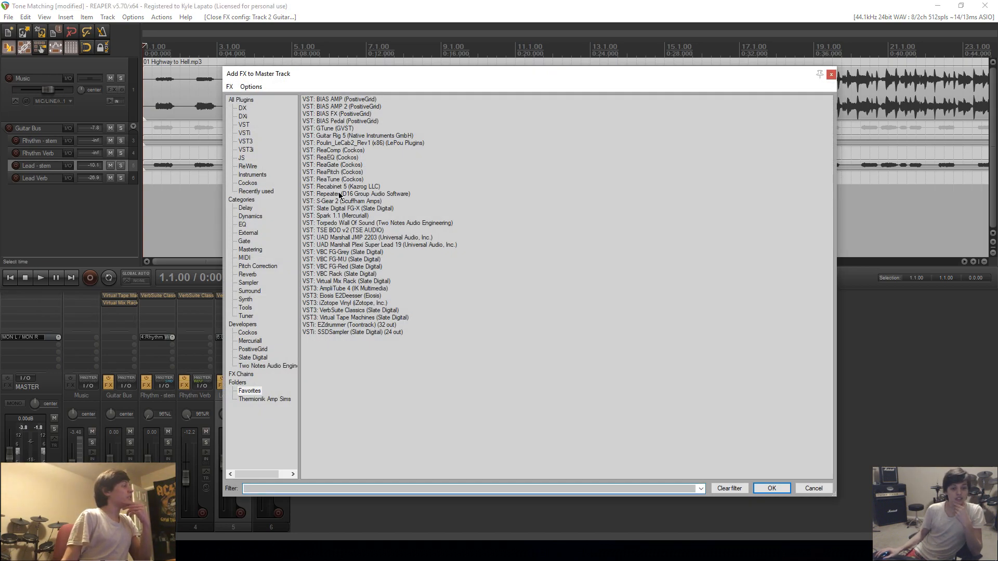
left_click(339, 318)
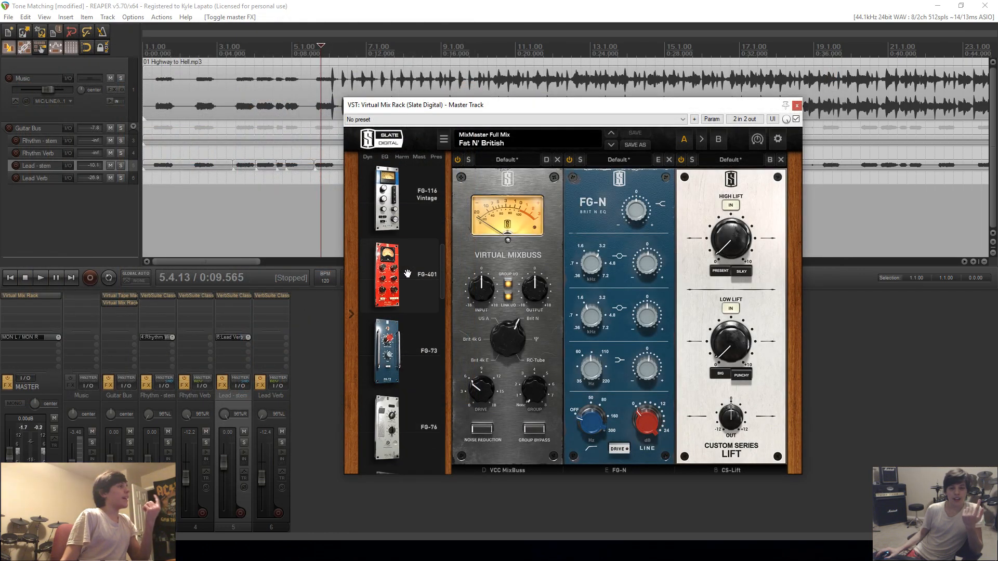
Add the FG-Stress compressor to the end of the master's Virtual Mix Rack and load its Full Mix - Glue preset.
scroll(407, 274, "down", 1)
scroll(408, 274, "down", 8)
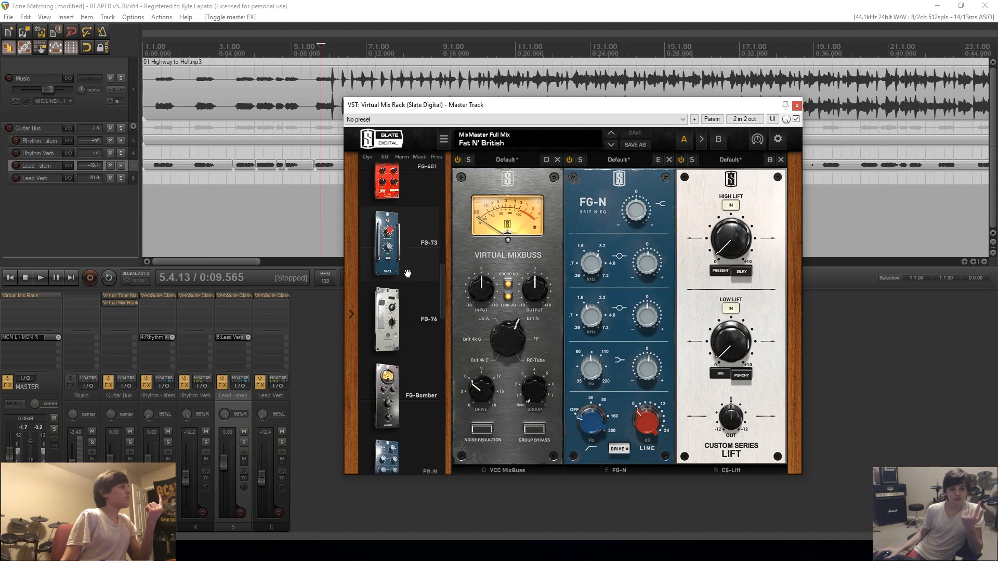
scroll(408, 274, "down", 6)
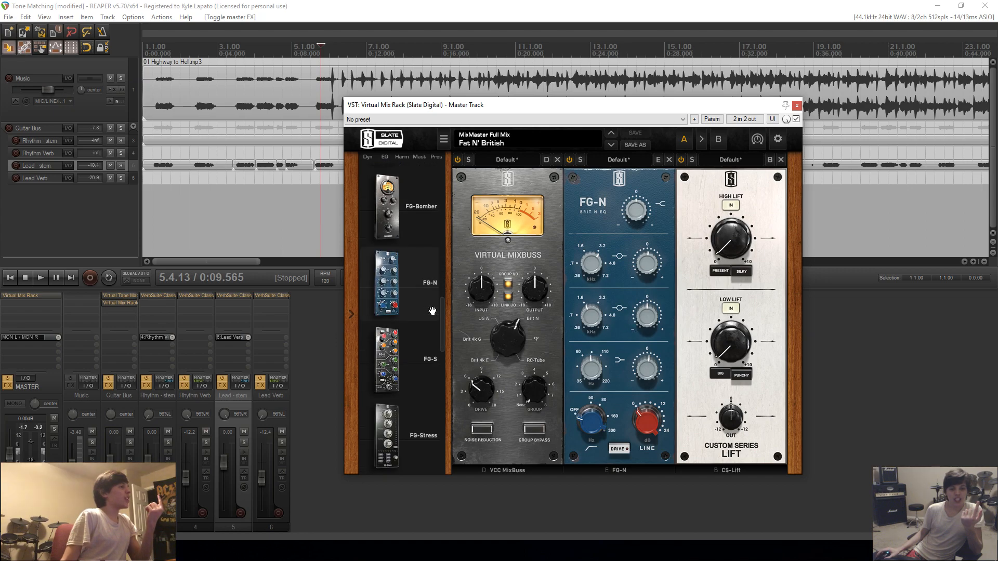
scroll(432, 310, "down", 8)
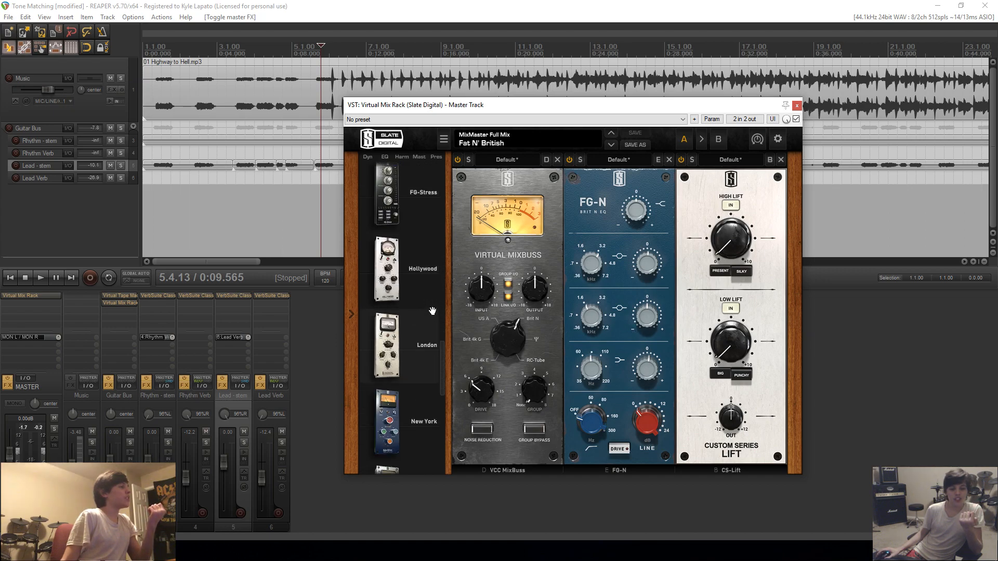
scroll(432, 311, "up", 7)
scroll(432, 310, "up", 2)
scroll(417, 261, "down", 1)
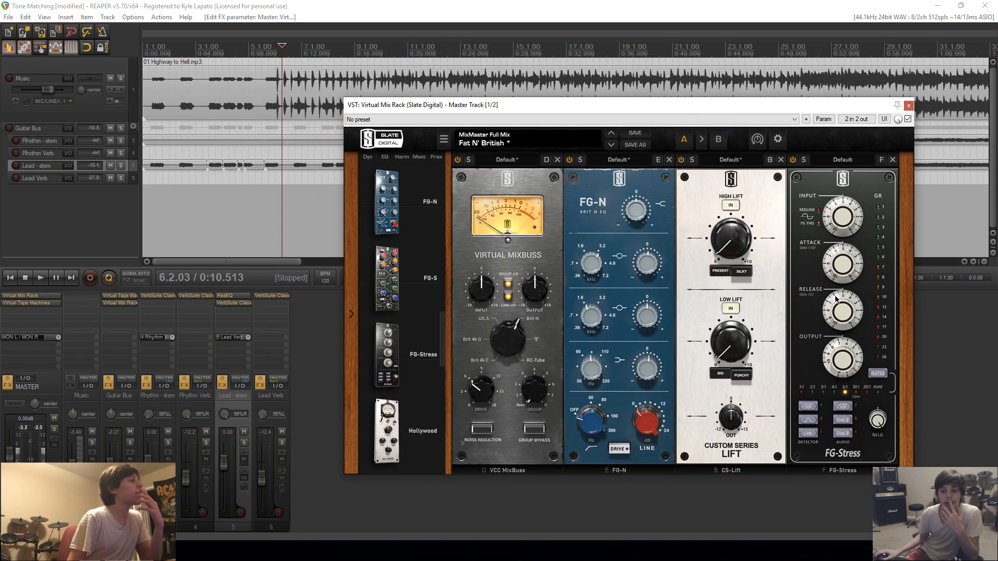
left_click(840, 160)
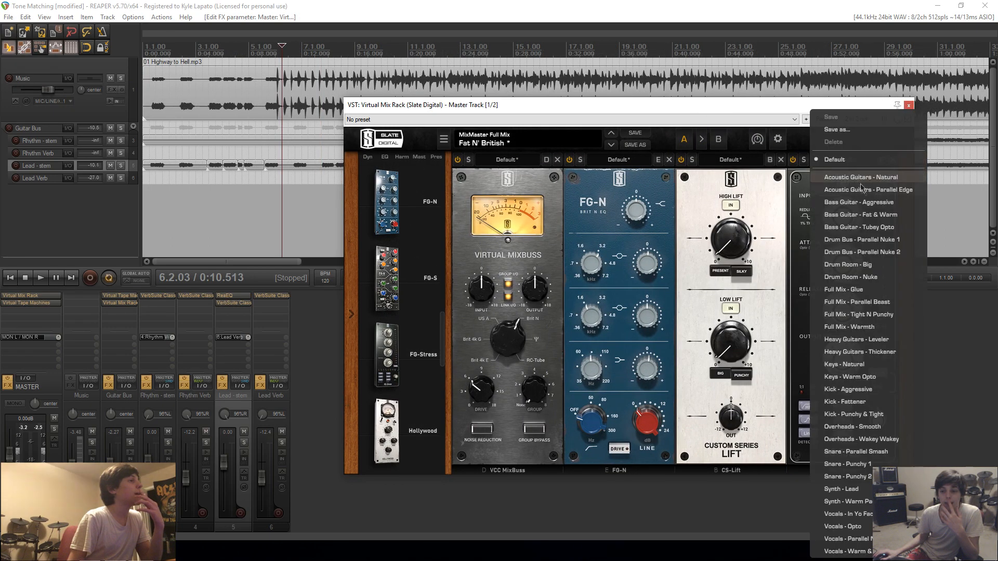
left_click(898, 289)
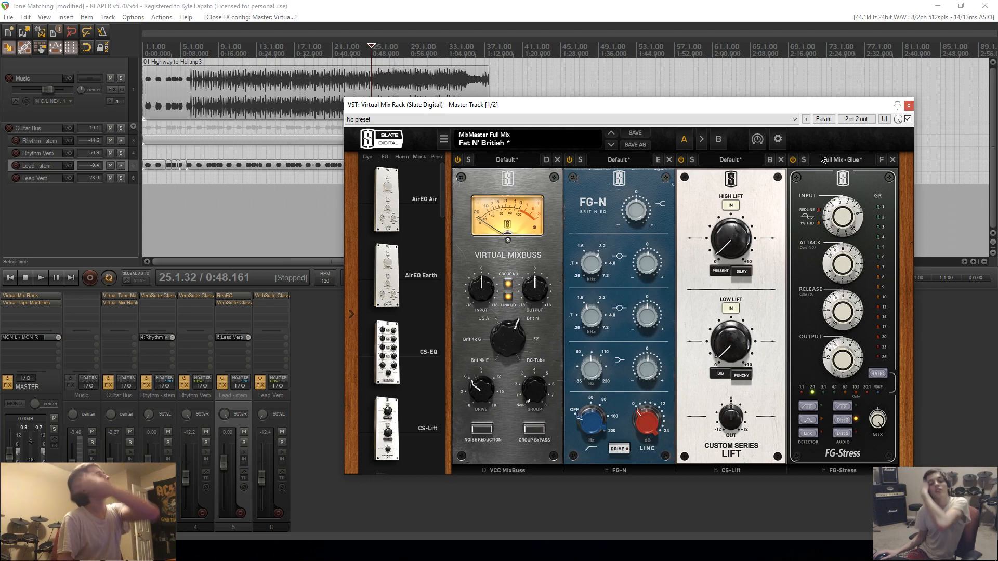
left_click(908, 106)
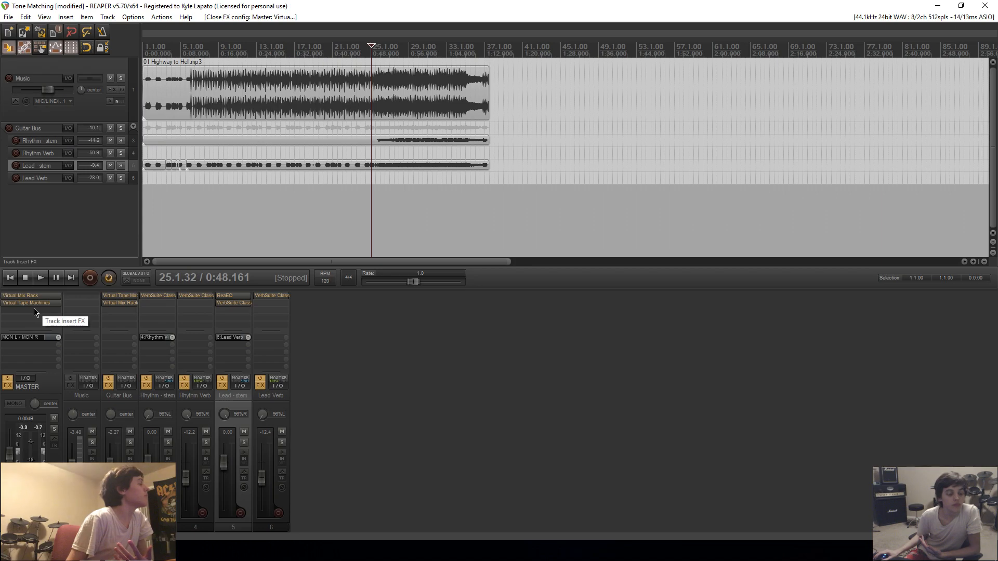
Review the master track's Virtual Mix Rack modules and its Virtual Tape Machines settings.
left_click(41, 298)
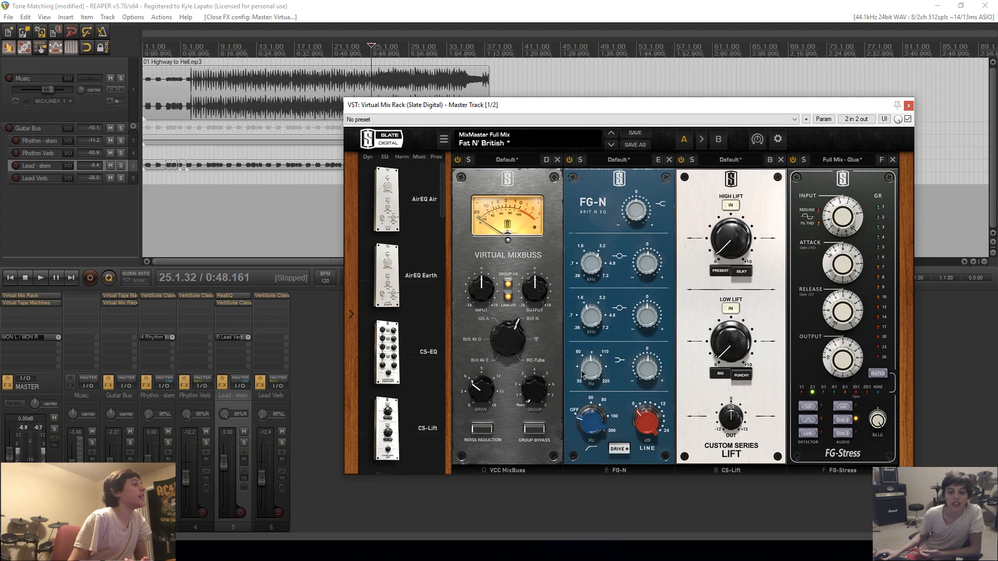
mouse_move(643, 318)
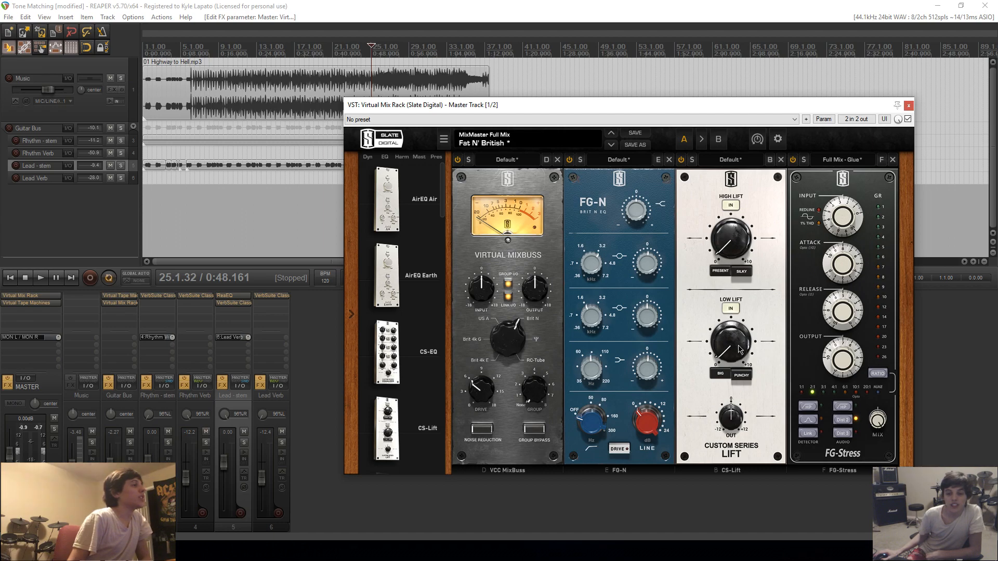
mouse_move(740, 350)
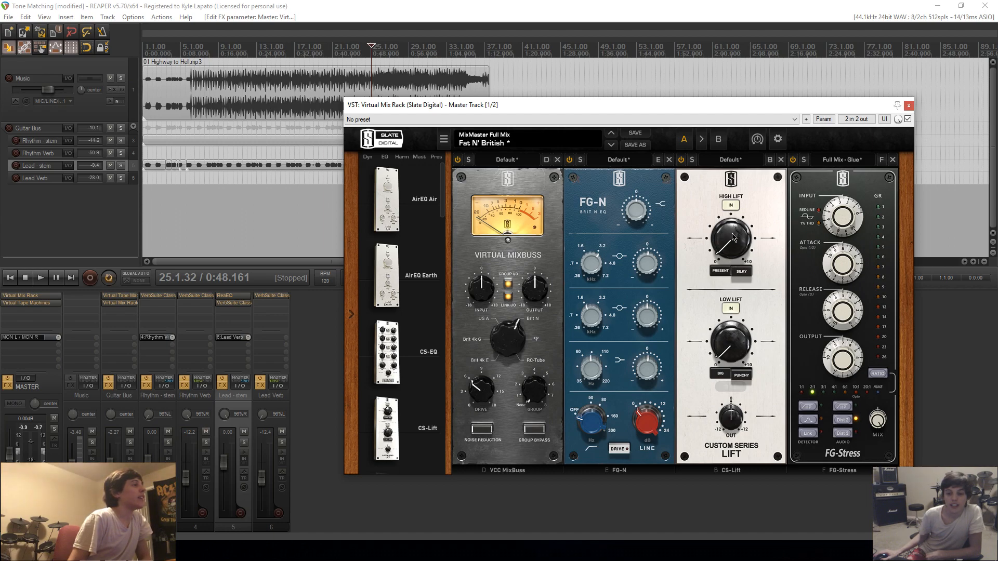
mouse_move(733, 237)
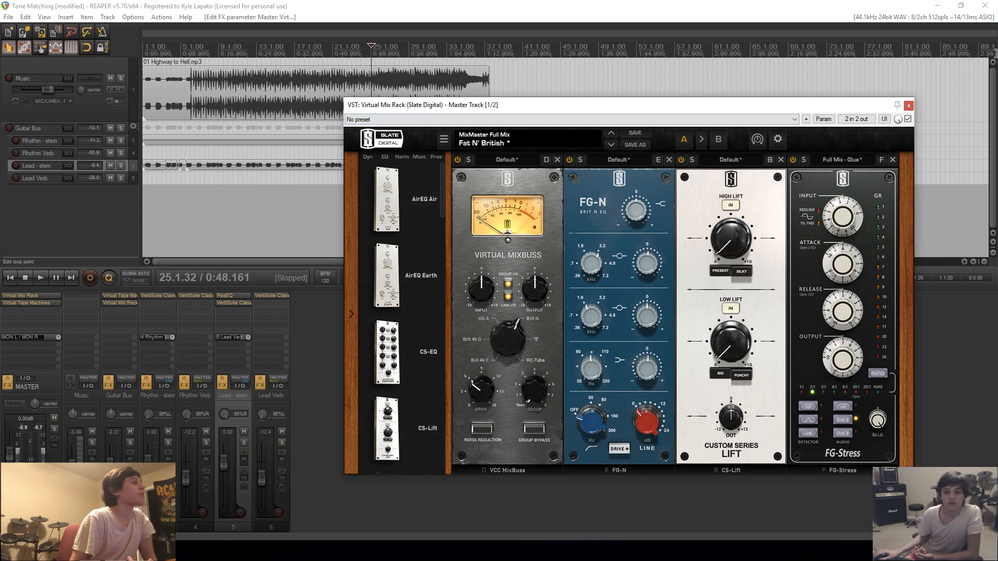
left_click(909, 106)
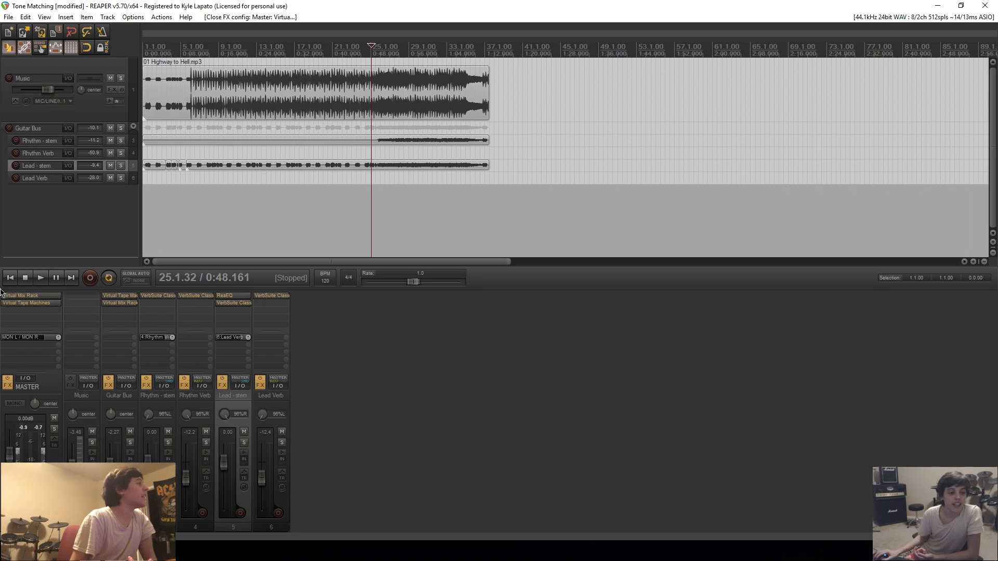
left_click(23, 303)
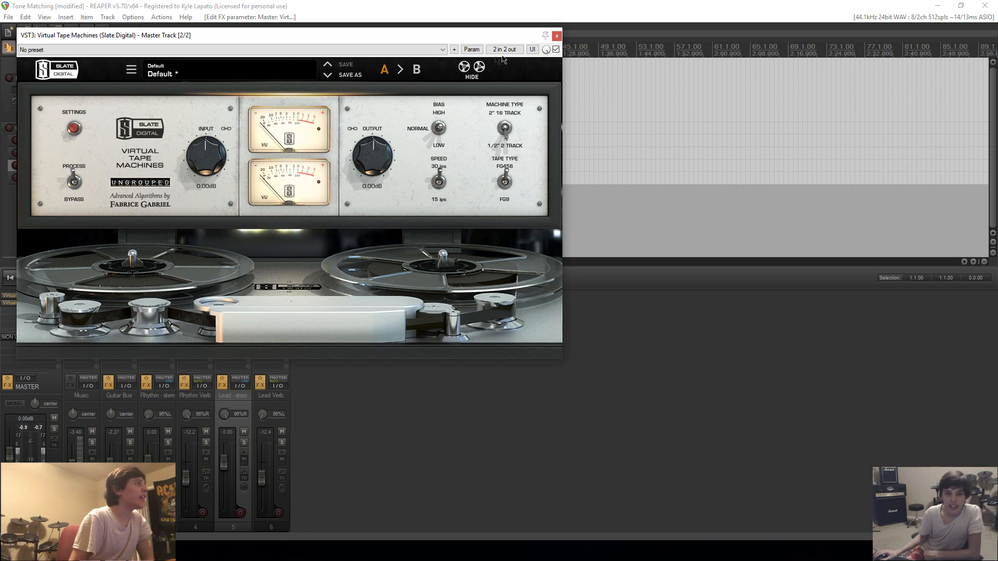
left_click(557, 35)
Add Slate Digital FG-X after the tape machine on the master track and switch off its FG Comp section.
double_click(30, 316)
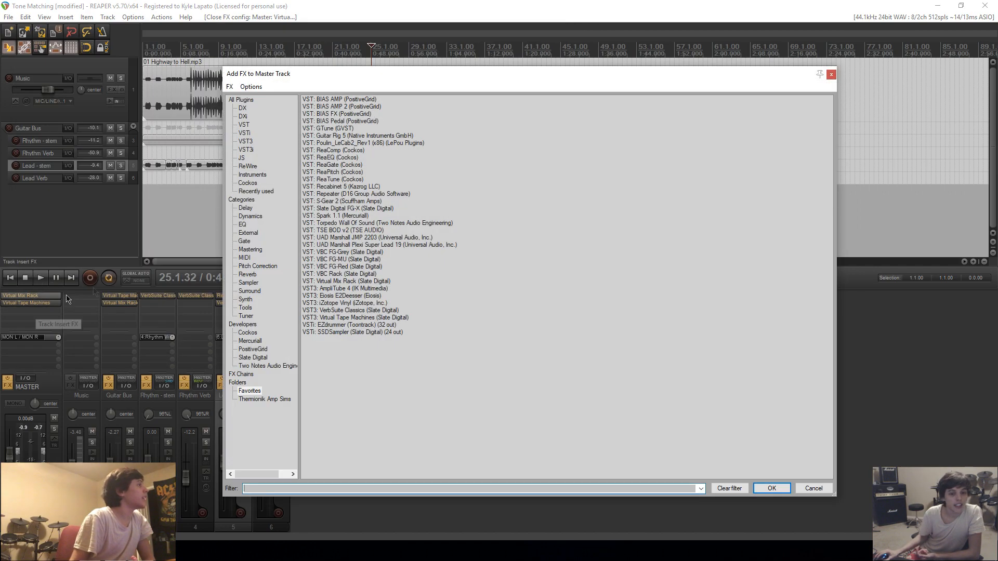
left_click(338, 208)
left_click(774, 490)
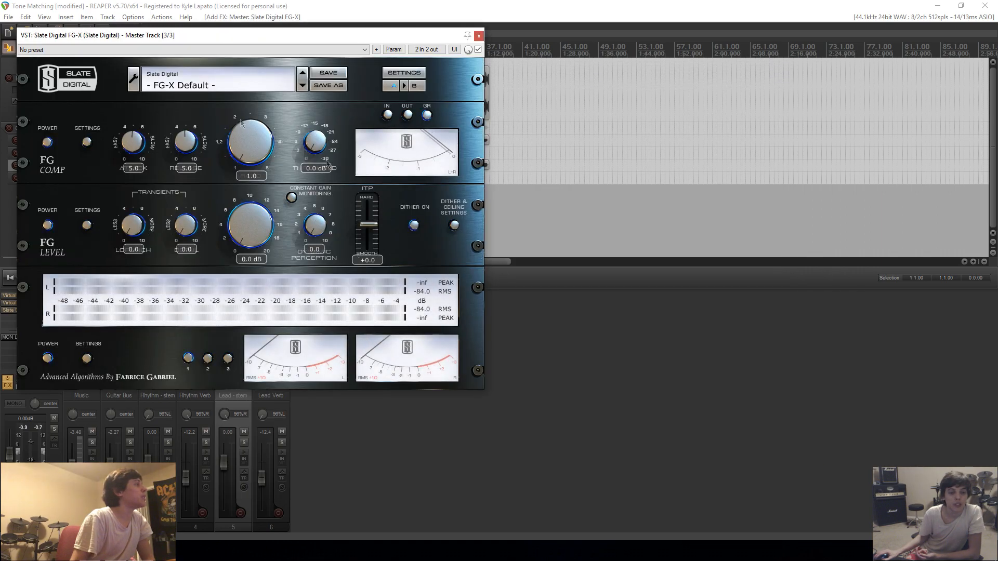
left_click(45, 144)
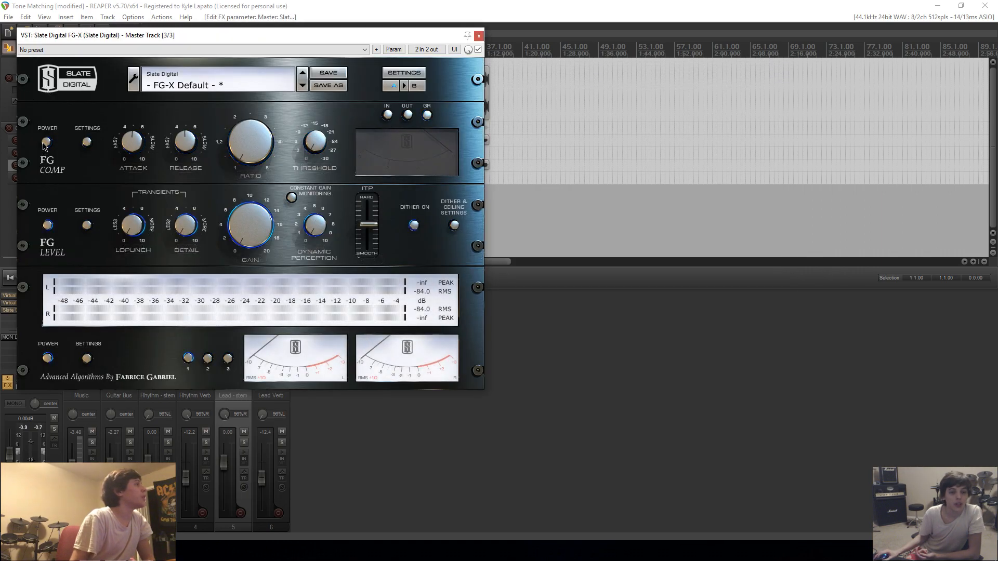
Set FG Level's LoPunch to 2.1, Detail to 5.4, level range to 1-10 and Dynamic Perception to 4.9, keeping the FG-X window clear of the mixer.
mouse_move(133, 230)
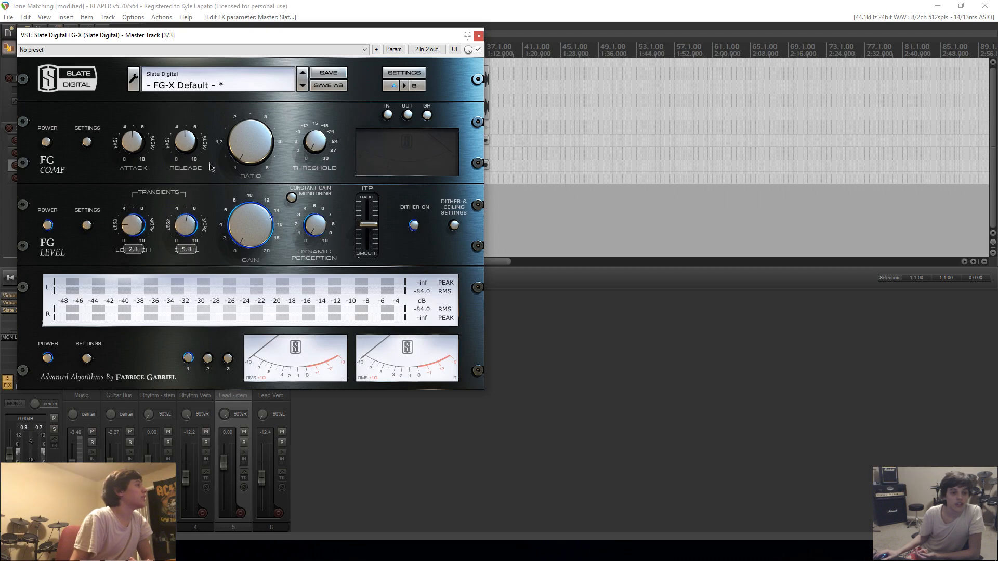
left_click(87, 225)
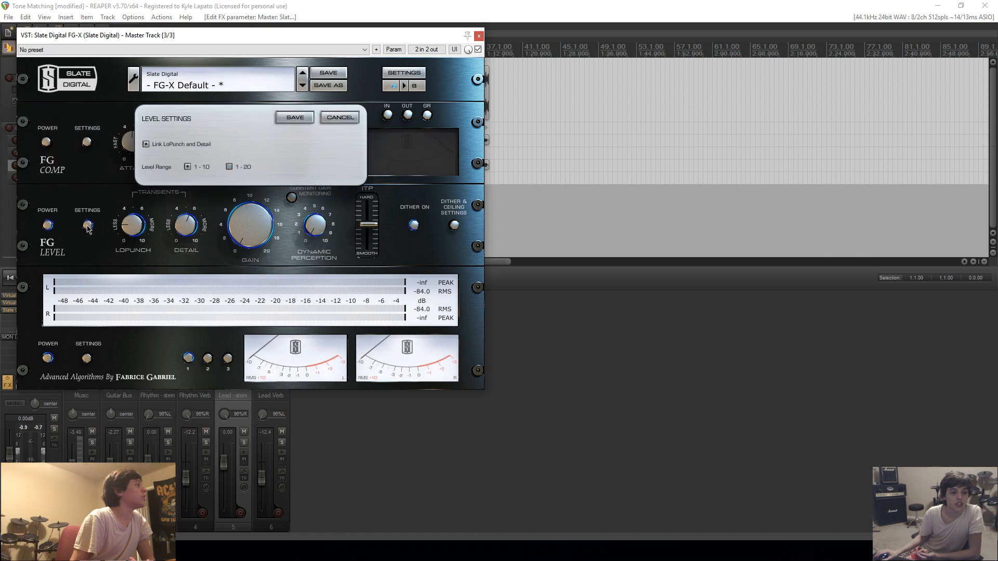
left_click(187, 167)
left_click(308, 118)
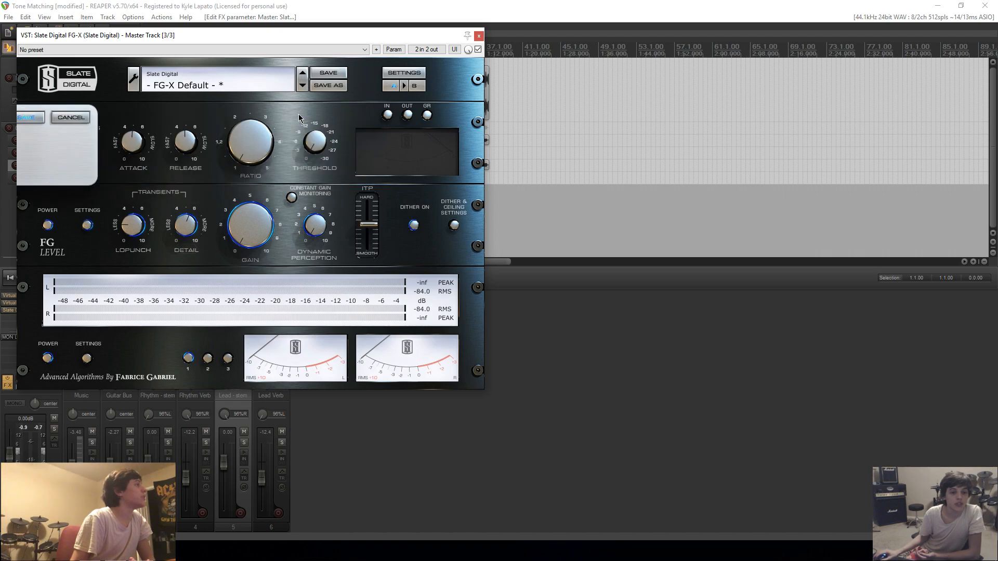
left_click_drag(323, 163, 323, 172)
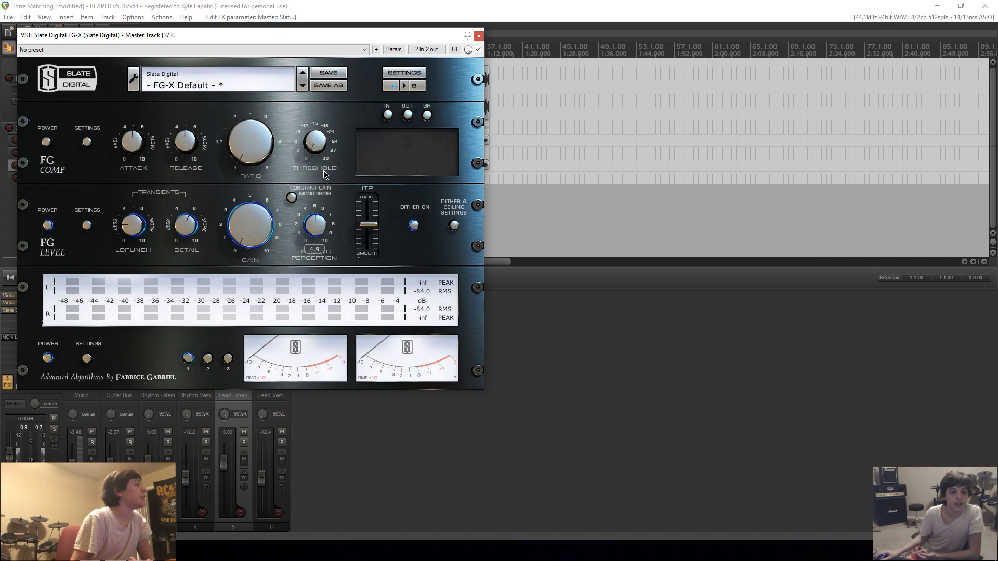
left_click_drag(362, 40, 660, 100)
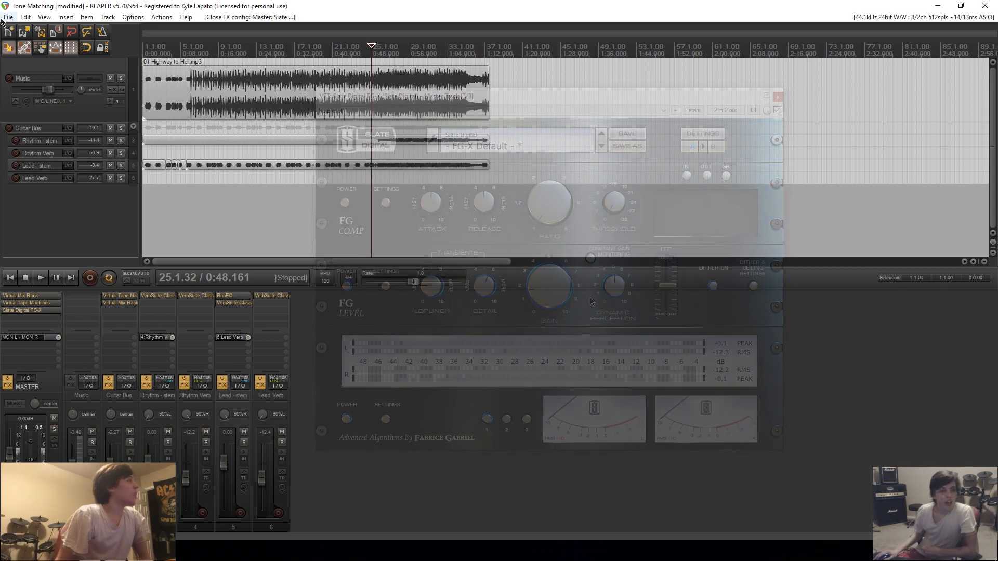
Save the Tone Matching project and open the settings for rendering it to a file.
left_click(7, 18)
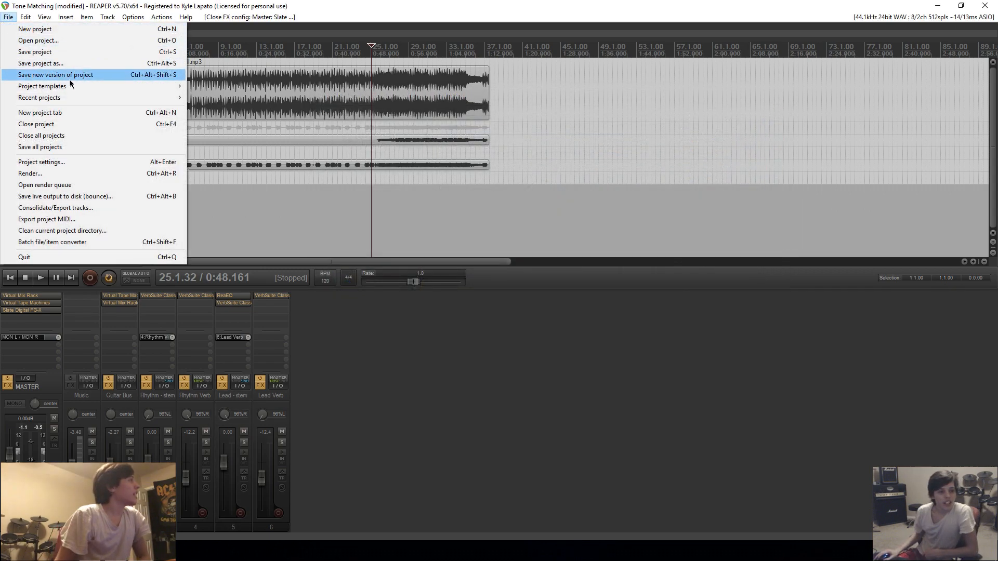
left_click(57, 53)
left_click(8, 17)
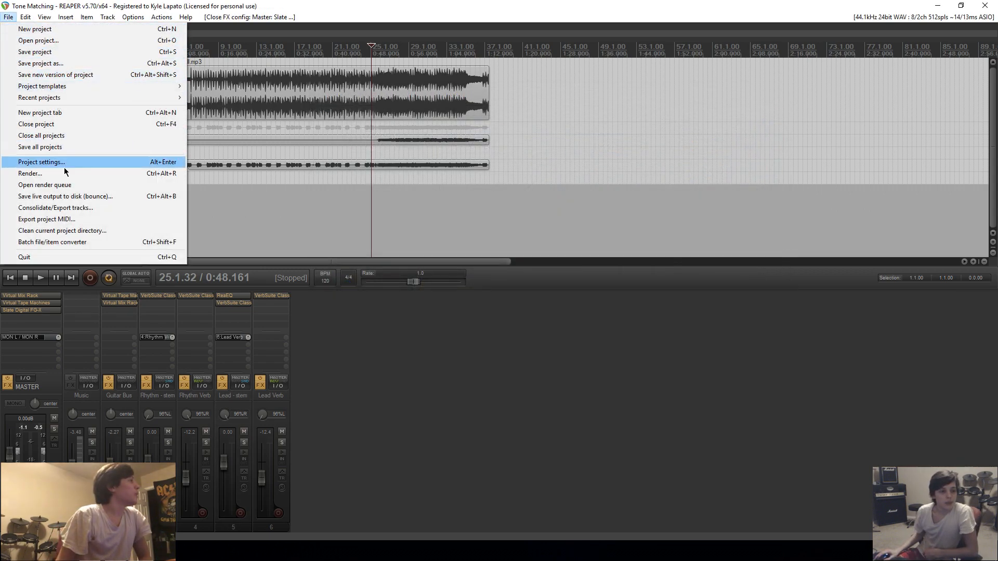
left_click(50, 177)
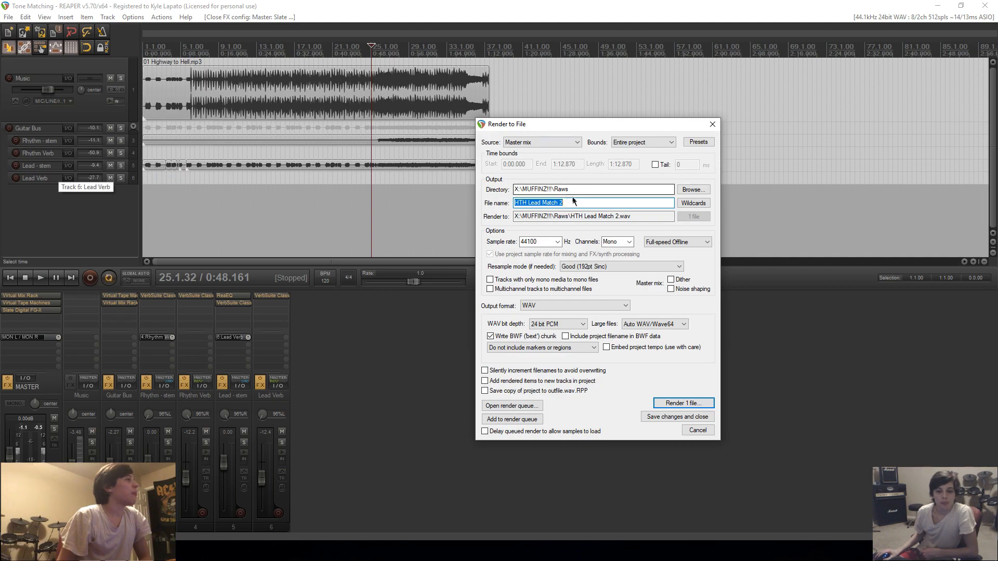
Set the render output directory to X:\MUFFINZ!!!\Covers and the file name to Highway To Hell Tone Test.
left_click(682, 192)
left_click(723, 262)
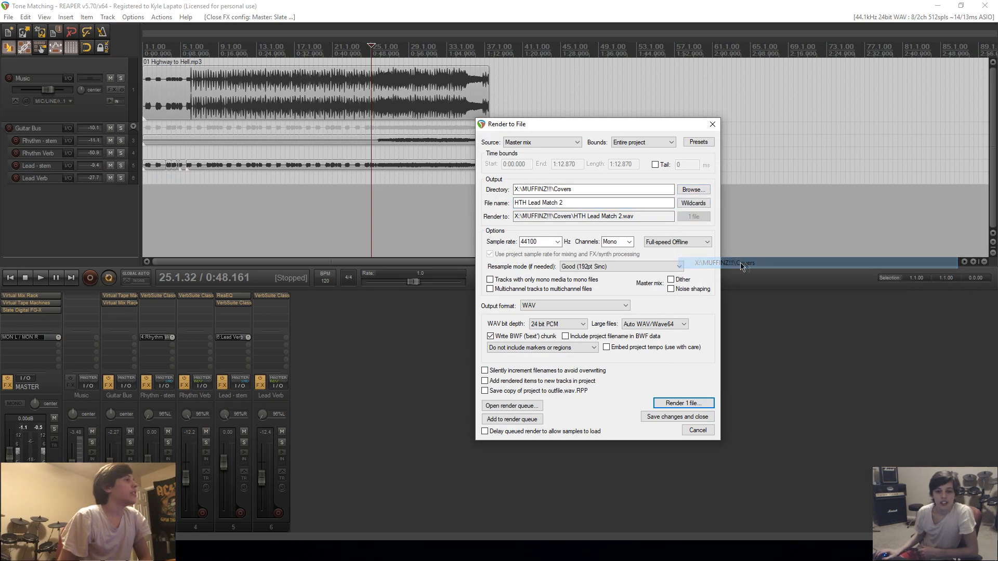
left_click_drag(580, 207, 514, 205)
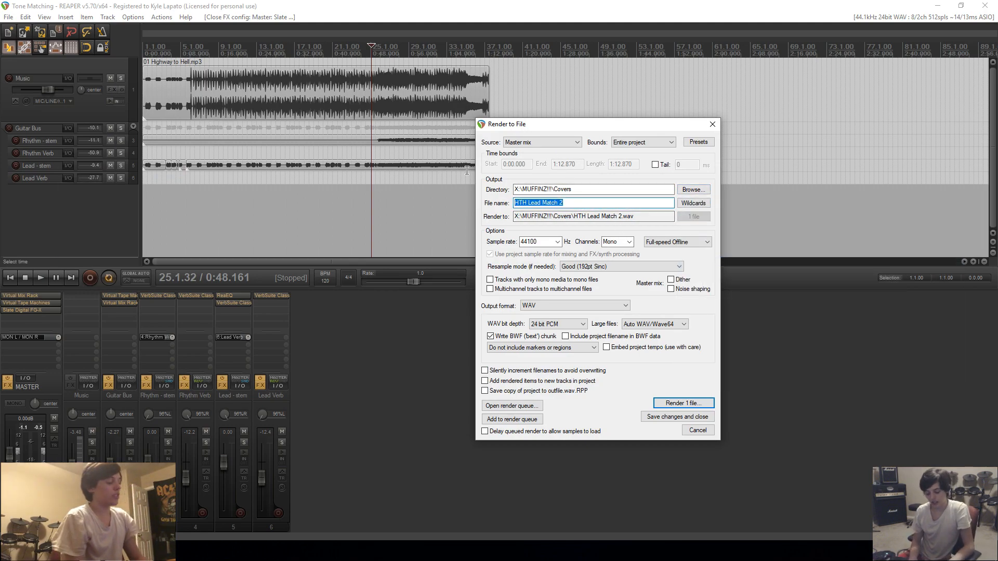
type("Highway To Hell ")
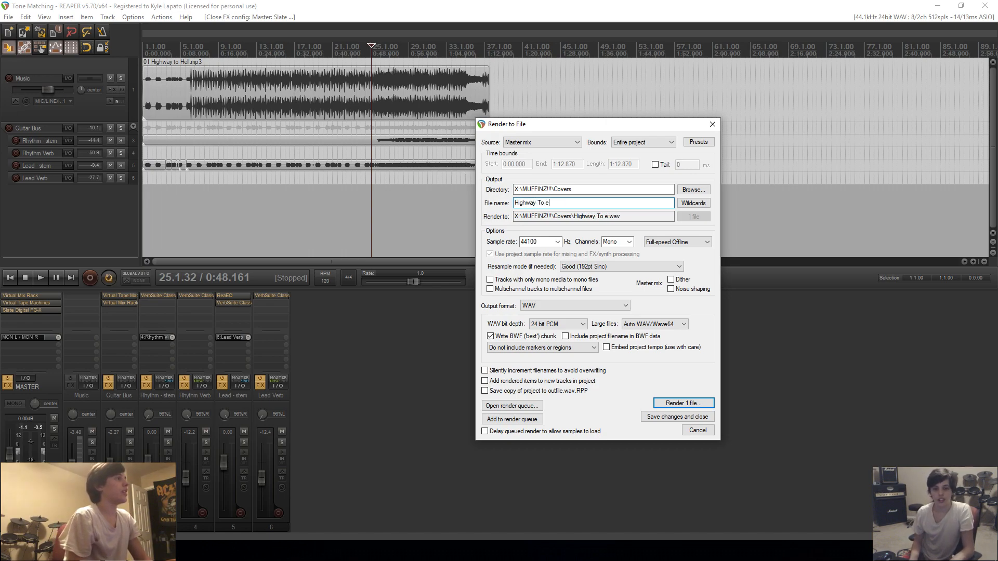
type("Tone Test")
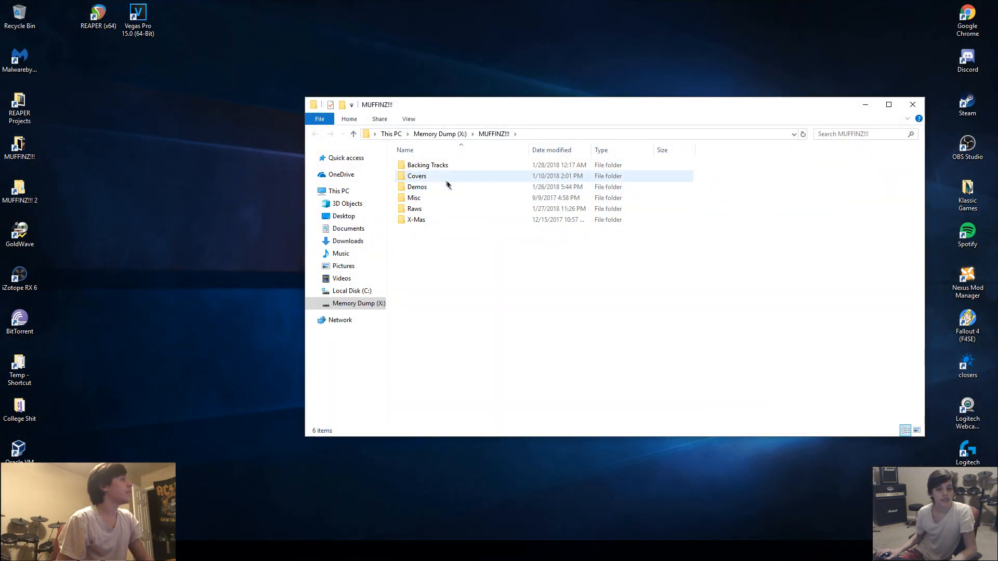
Switch to File Explorer, open the Covers folder and play the rendered Highway To Hell Tone Test file.
double_click(424, 178)
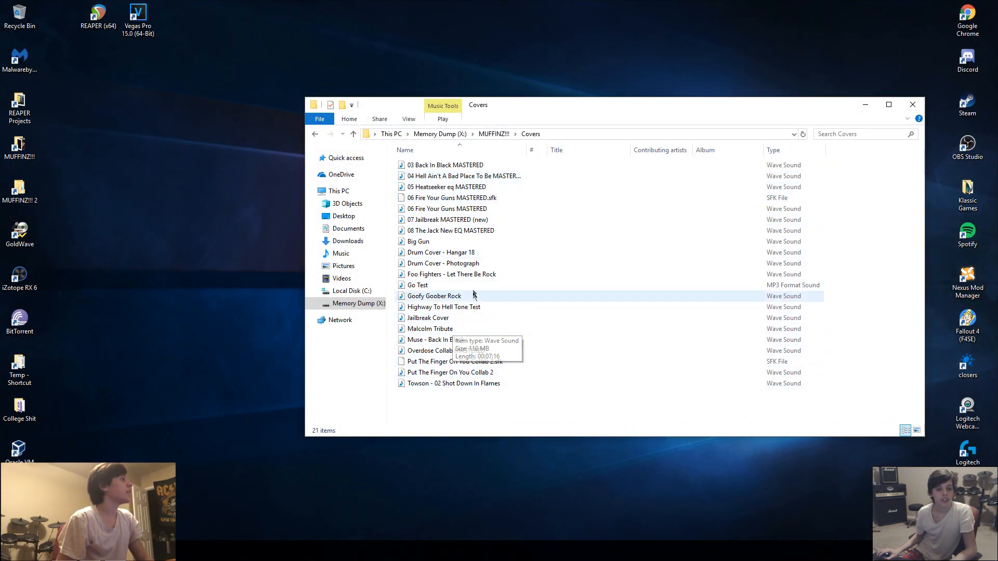
left_click(478, 307)
double_click(478, 307)
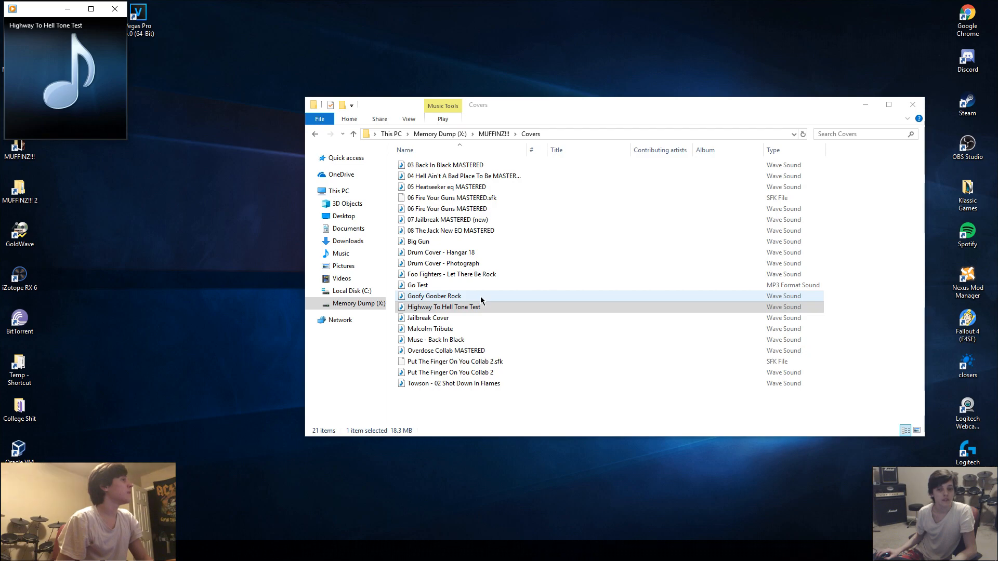
left_click(486, 307)
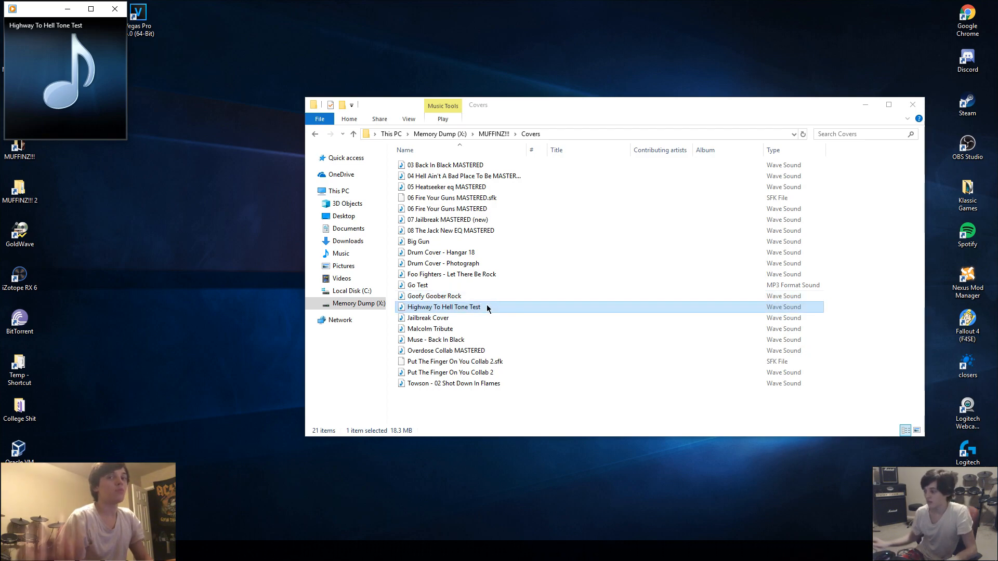